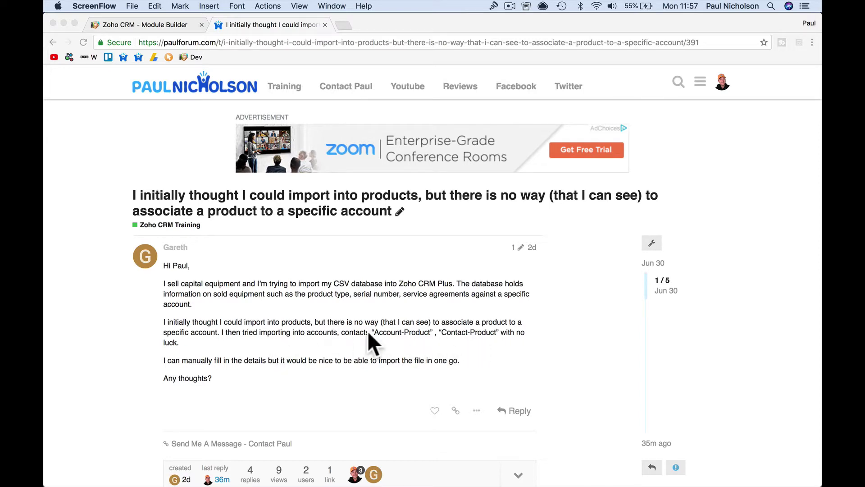
Save the Standard Accounts layout, staying on the page when warned about unsaved changes.
{"action": "left_click", "coordinate": [156, 24]}
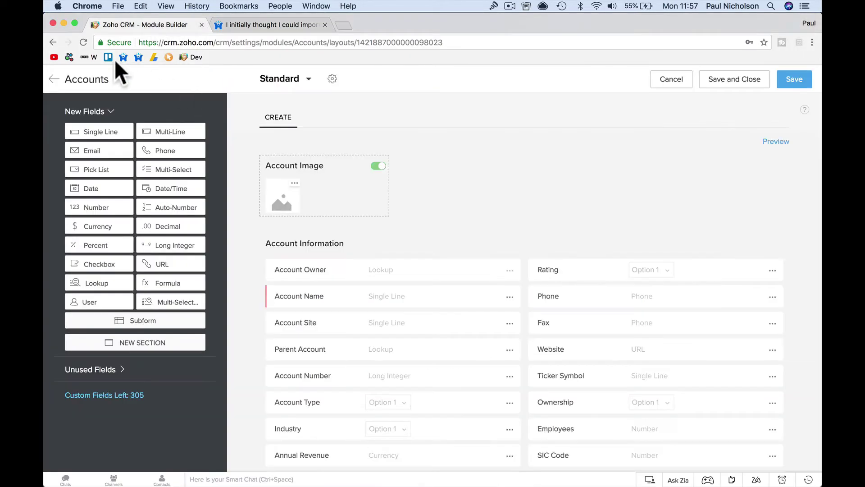
{"action": "left_click", "coordinate": [49, 75]}
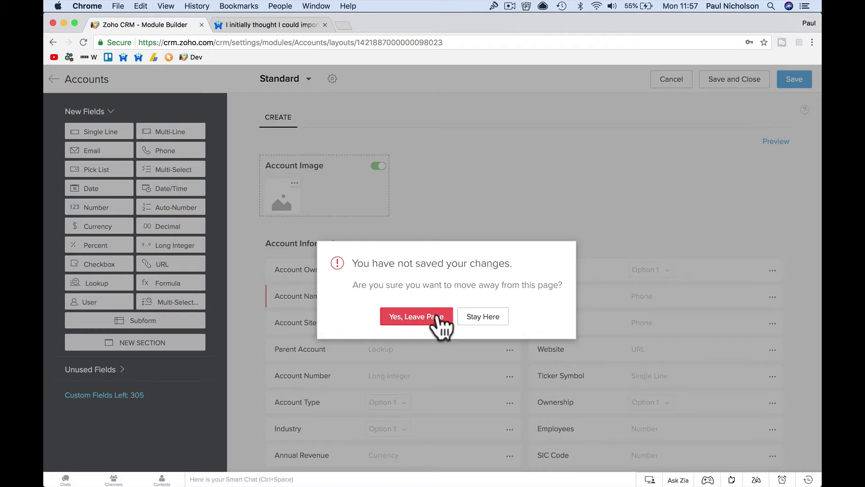
{"action": "left_click", "coordinate": [482, 318]}
{"action": "left_click", "coordinate": [792, 78]}
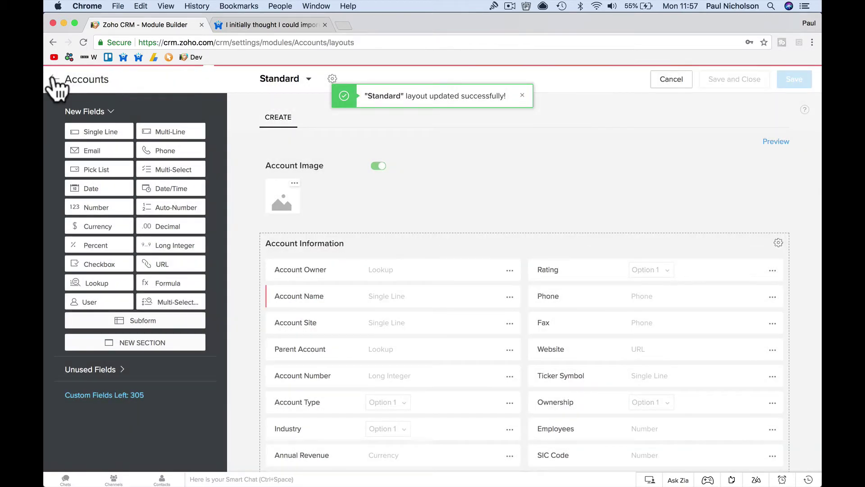
{"action": "left_click", "coordinate": [53, 78]}
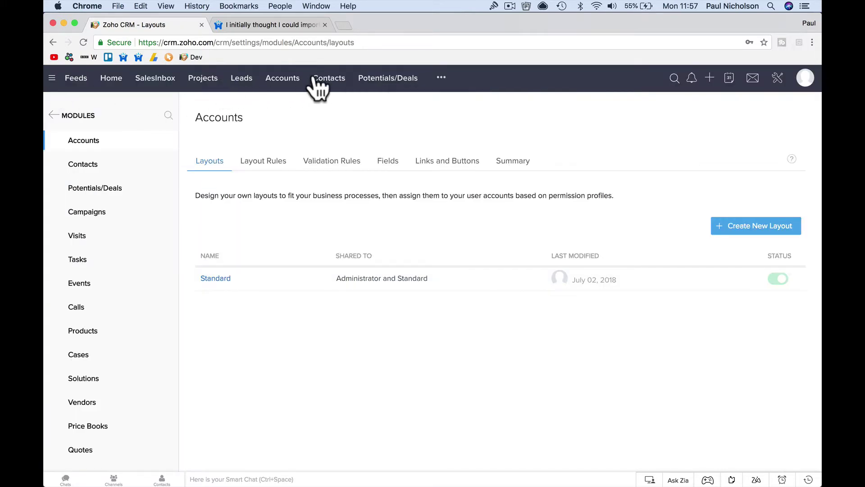
Open the first account and review its Products related list showing Services Number 1.
{"action": "left_click", "coordinate": [298, 79]}
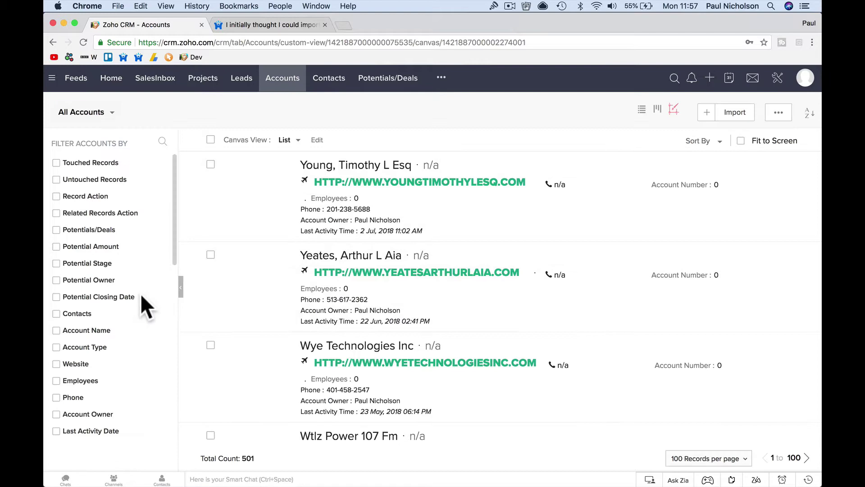
{"action": "left_click", "coordinate": [336, 167]}
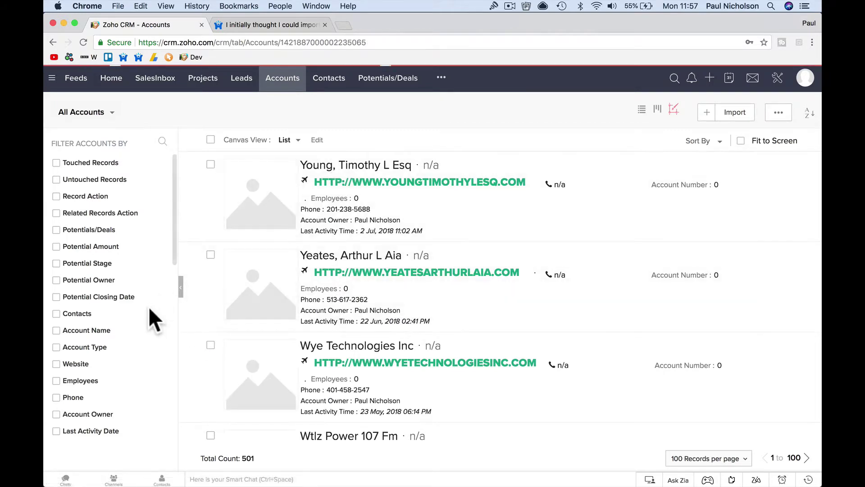
{"action": "left_click", "coordinate": [122, 335]}
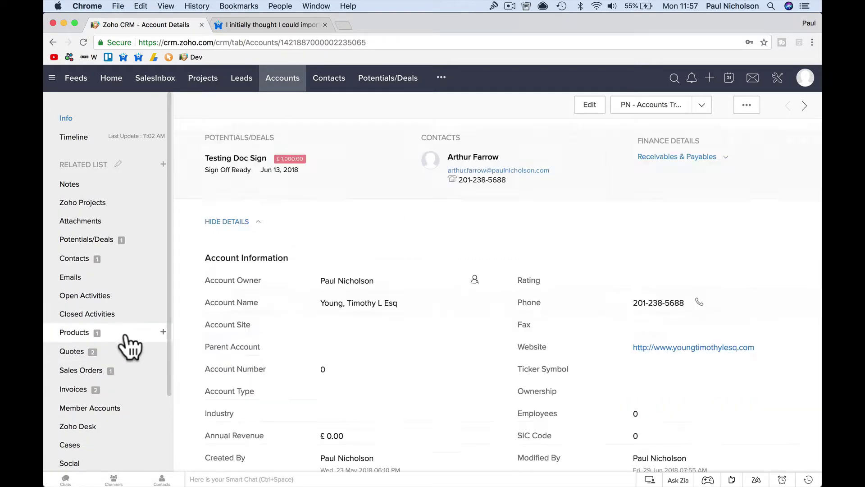
{"action": "scroll", "coordinate": [390, 217], "scroll_direction": "up", "scroll_amount": 2}
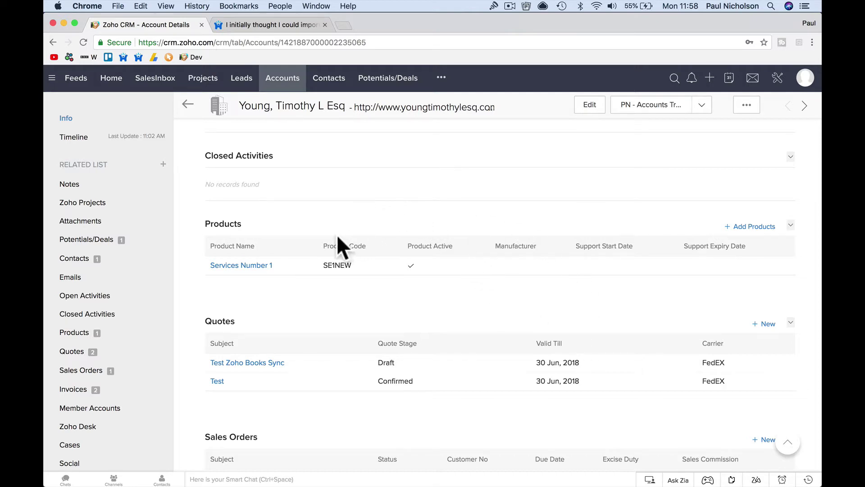
{"action": "scroll", "coordinate": [426, 226], "scroll_direction": "up", "scroll_amount": 3}
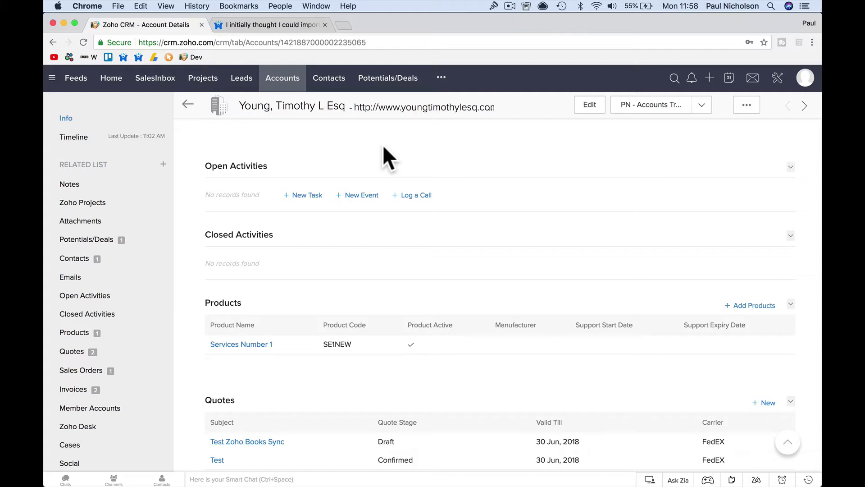
{"action": "scroll", "coordinate": [384, 147], "scroll_direction": "up", "scroll_amount": 15}
{"action": "scroll", "coordinate": [383, 145], "scroll_direction": "up", "scroll_amount": 10}
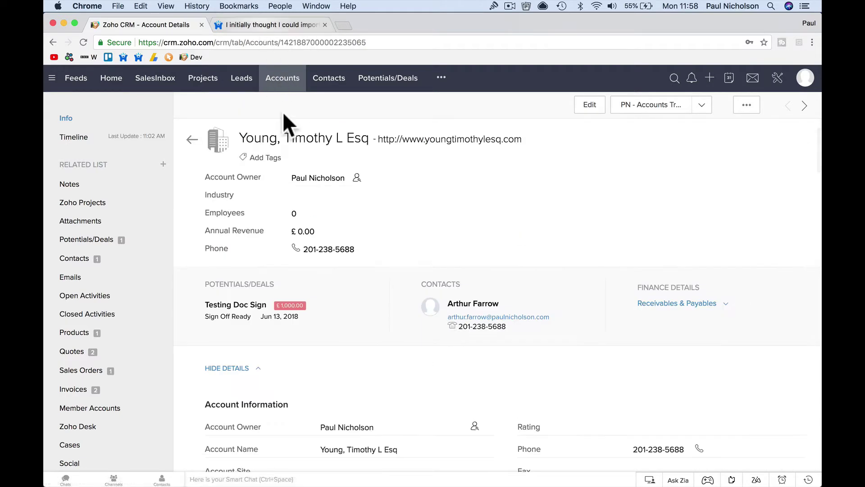
{"action": "left_click", "coordinate": [271, 24]}
{"action": "scroll", "coordinate": [375, 326], "scroll_direction": "down", "scroll_amount": 8}
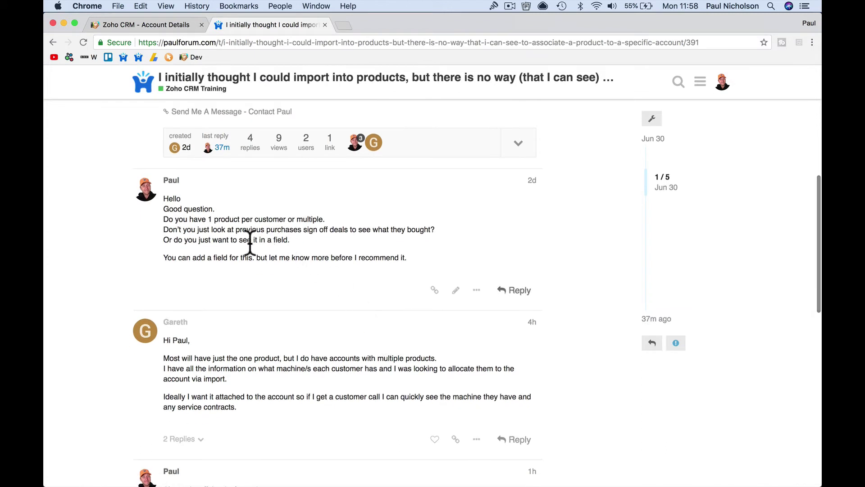
{"action": "scroll", "coordinate": [308, 321], "scroll_direction": "down", "scroll_amount": 2}
{"action": "scroll", "coordinate": [307, 318], "scroll_direction": "down", "scroll_amount": 4}
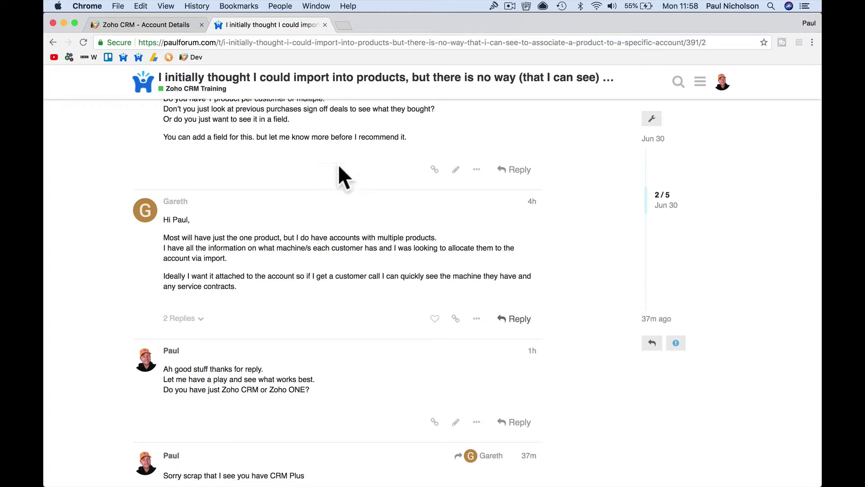
{"action": "left_click", "coordinate": [160, 24]}
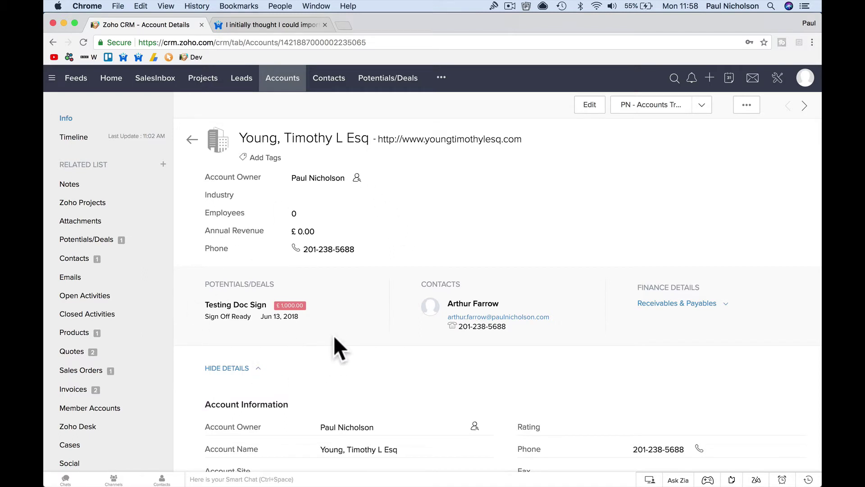
Open the Standard layout of the Accounts module for editing from Setup.
{"action": "left_click", "coordinate": [777, 82]}
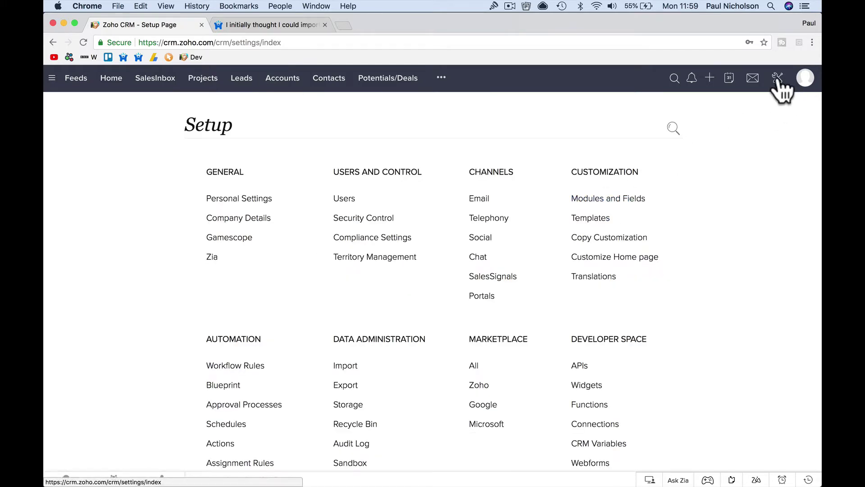
{"action": "left_click", "coordinate": [593, 199]}
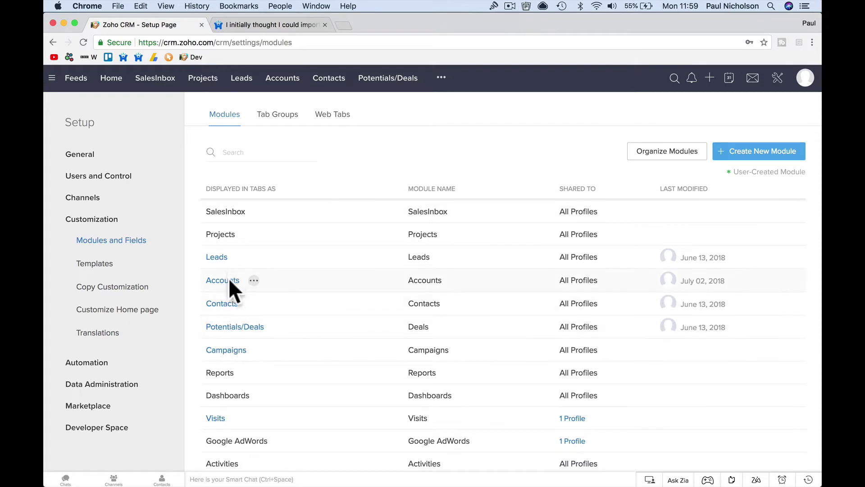
{"action": "left_click", "coordinate": [226, 280]}
{"action": "left_click", "coordinate": [240, 278]}
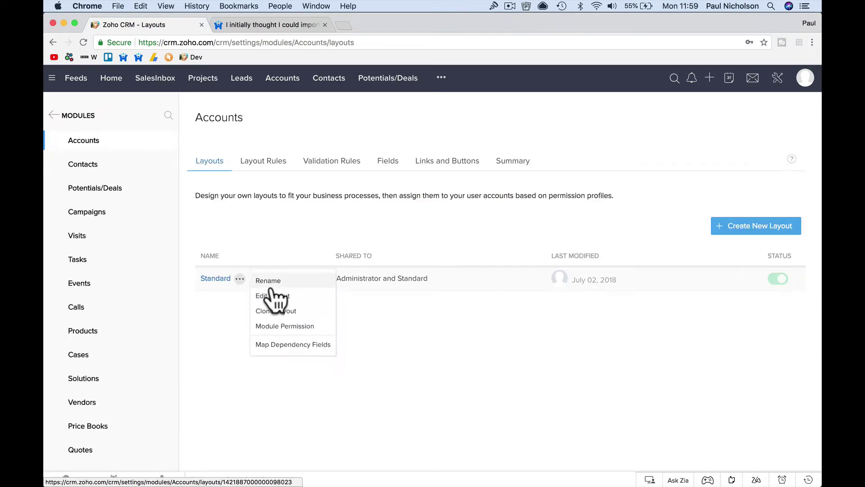
{"action": "left_click", "coordinate": [216, 279]}
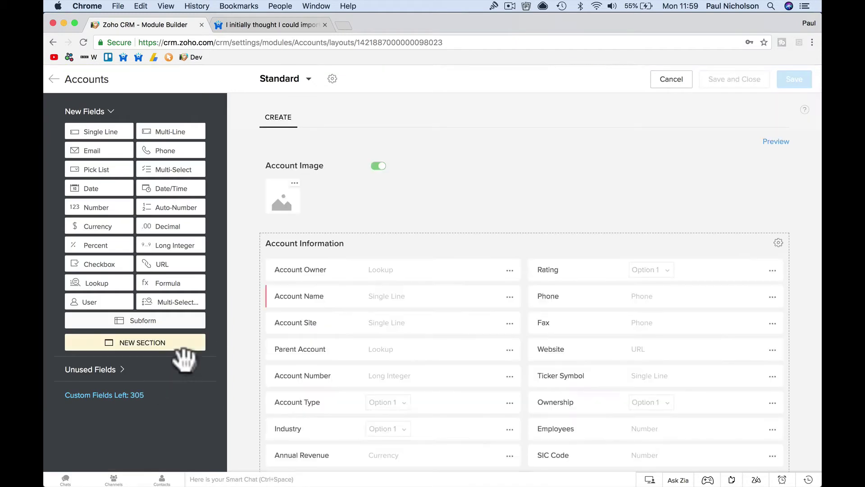
Add a 'Sevice Agreements' section at the top and drop a Single Line field into it.
{"action": "left_click_drag", "start_coordinate": [187, 352], "coordinate": [380, 244]}
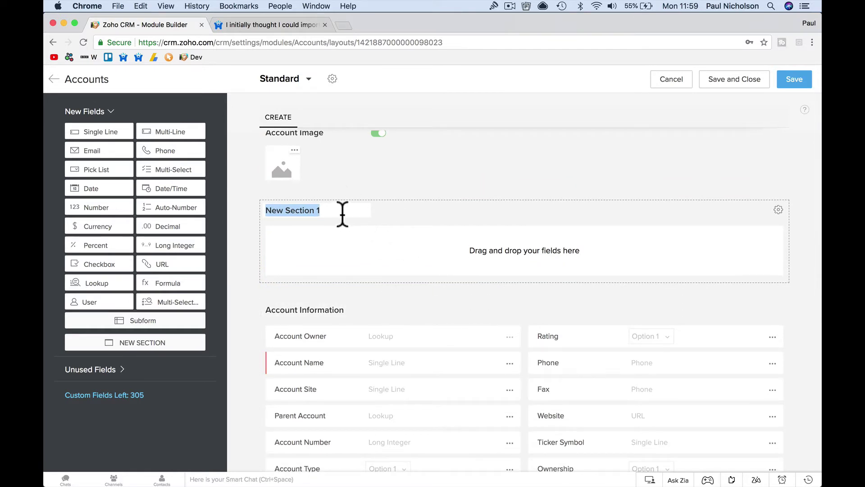
{"action": "type", "text": "Sevice "}
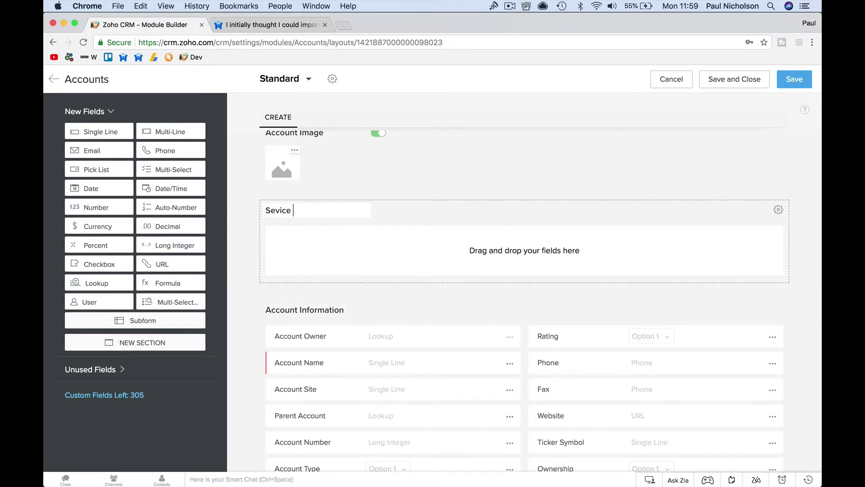
{"action": "type", "text": "Agreemne"}
{"action": "type", "text": "ents"}
{"action": "key", "text": "Tab"}
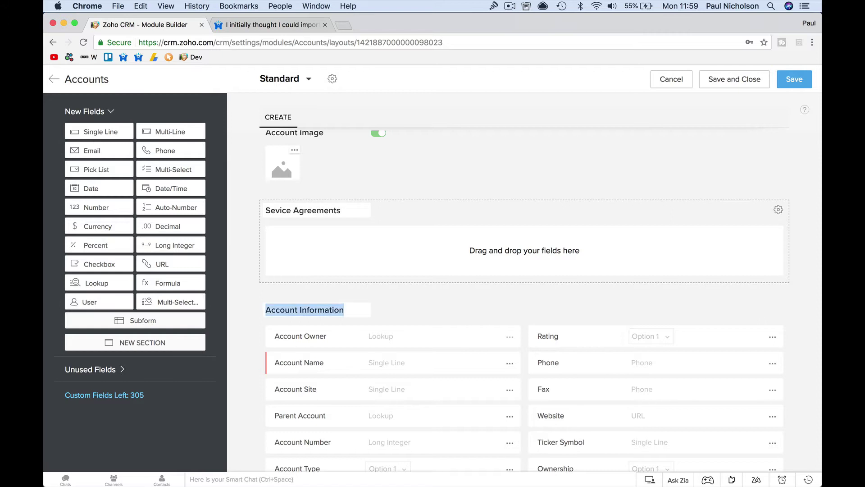
{"action": "left_click_drag", "start_coordinate": [115, 134], "coordinate": [333, 239]}
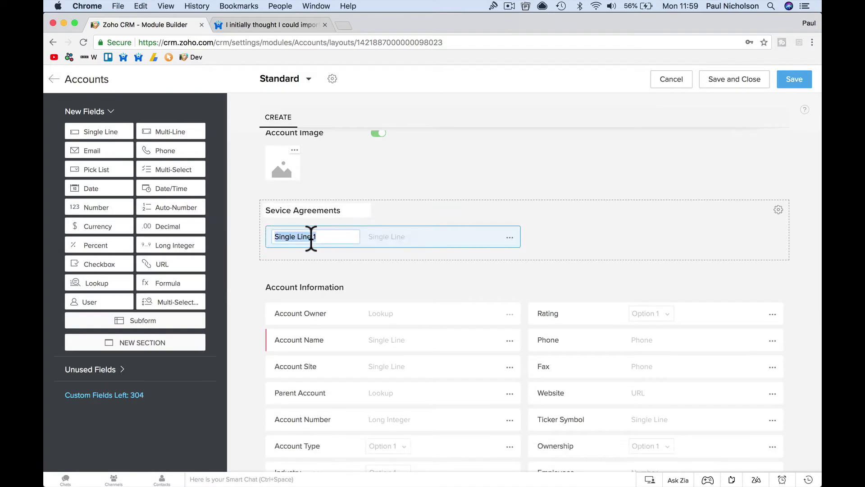
Name the field Product Name, then add and delete an unwanted Date/Time 1 field.
{"action": "type", "text": "Product "}
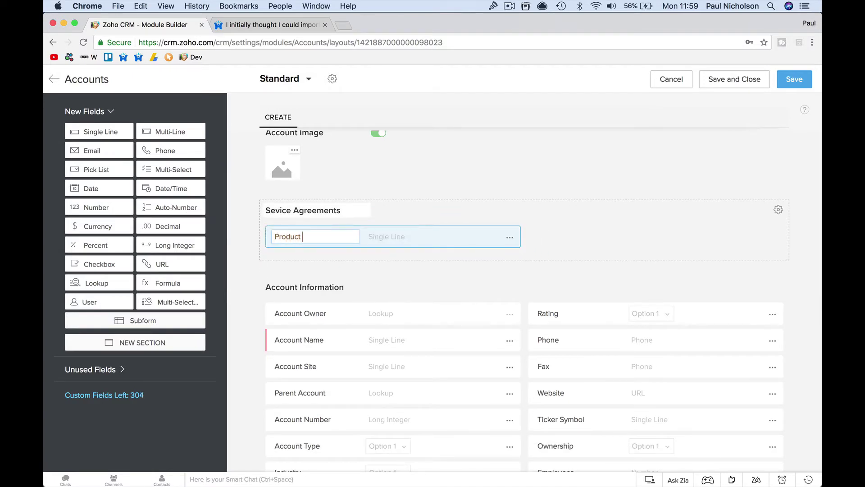
{"action": "type", "text": "Name"}
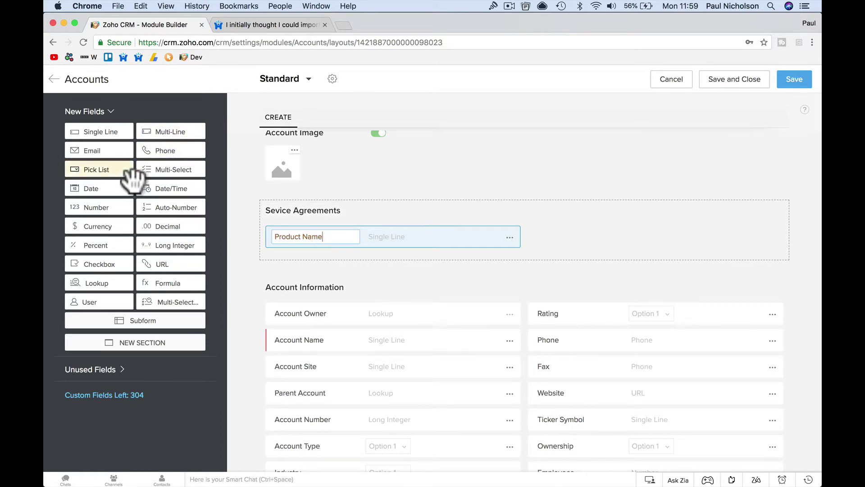
{"action": "left_click_drag", "start_coordinate": [174, 189], "coordinate": [578, 242]}
{"action": "left_click", "coordinate": [772, 238]}
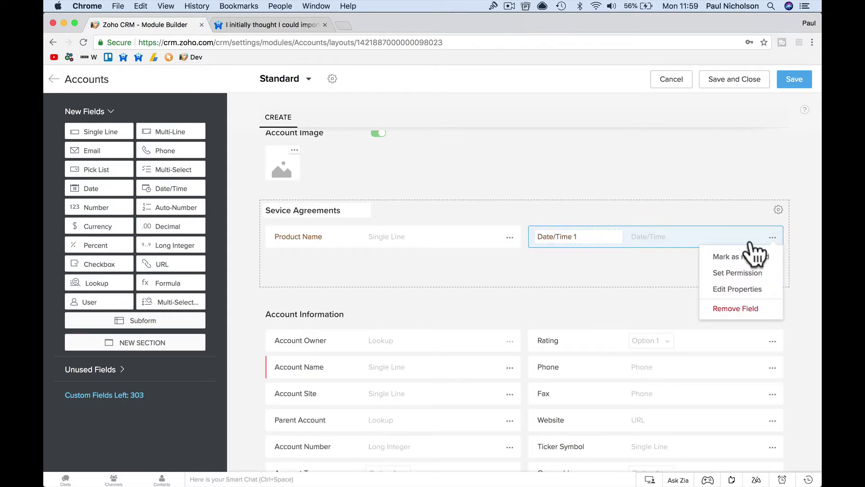
{"action": "left_click", "coordinate": [735, 309]}
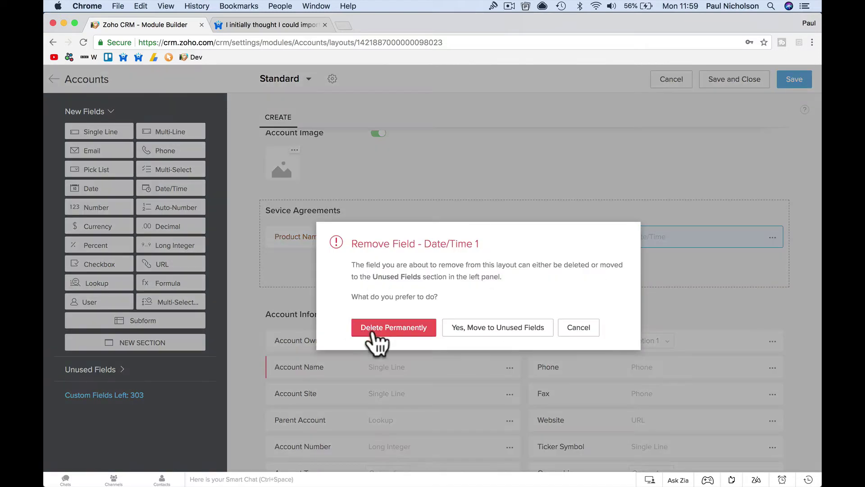
{"action": "left_click", "coordinate": [393, 327]}
Add two Date fields beside Product Name, named Start Date and Expiry Date.
{"action": "left_click_drag", "start_coordinate": [115, 193], "coordinate": [589, 234]}
{"action": "left_click", "coordinate": [587, 232]}
{"action": "key", "text": "super+a"}
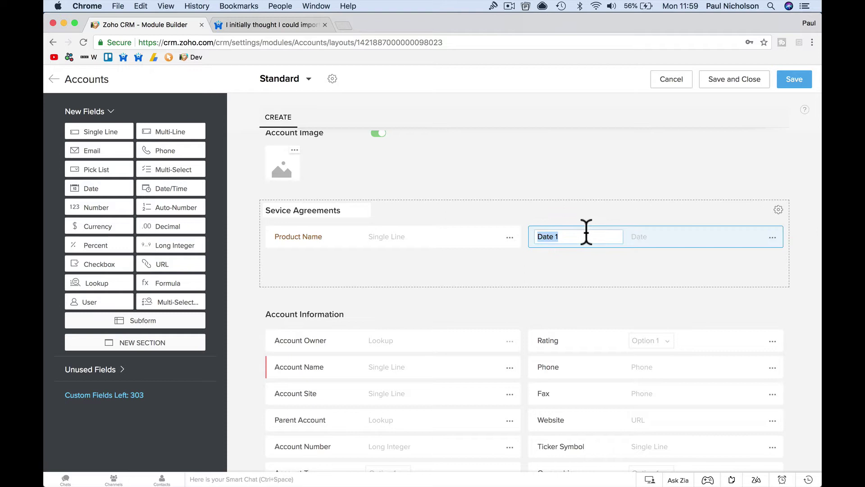
{"action": "type", "text": "Start Date"}
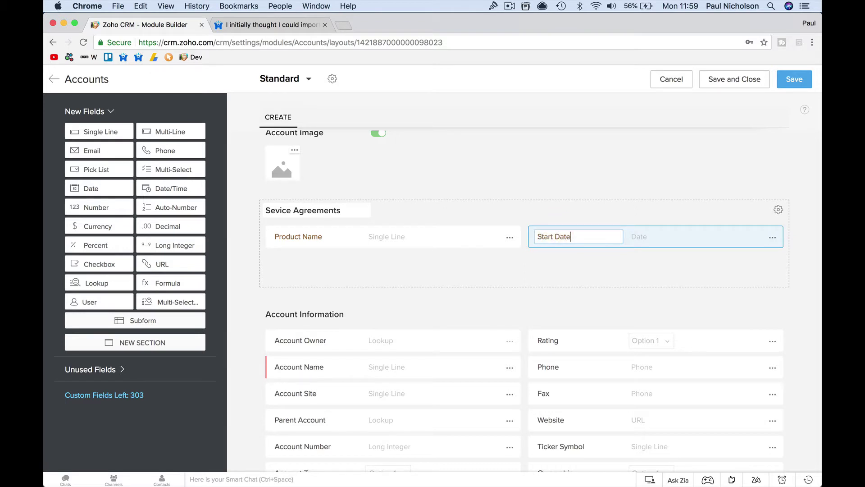
{"action": "left_click", "coordinate": [560, 288]}
{"action": "left_click_drag", "start_coordinate": [124, 193], "coordinate": [595, 266]}
{"action": "type", "text": "Expiry Date"}
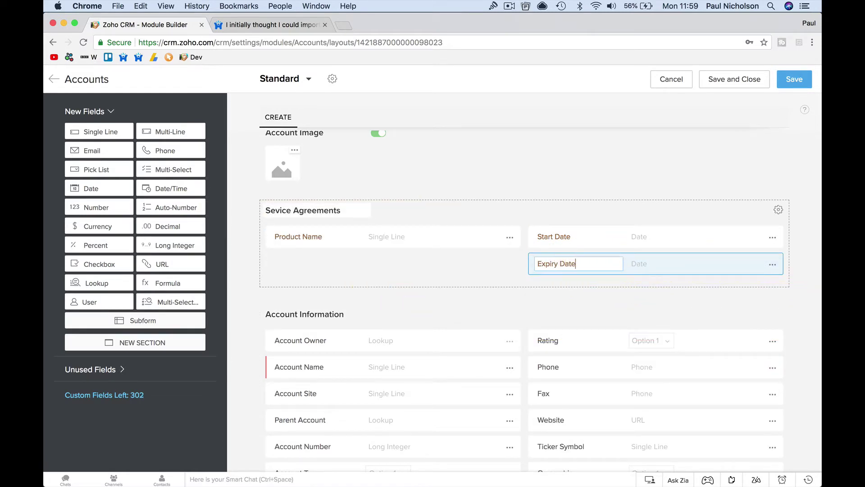
{"action": "left_click", "coordinate": [332, 272]}
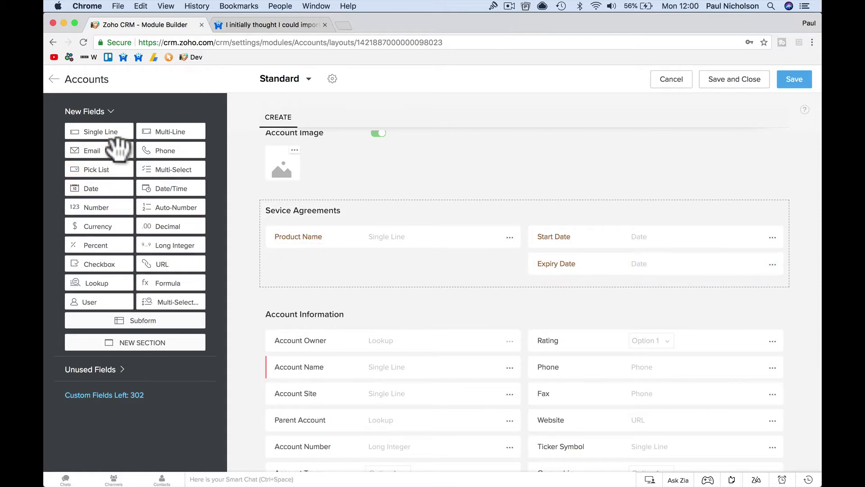
Add a Single Line field named Serial Number to the Sevice Agreements section.
{"action": "left_click_drag", "start_coordinate": [113, 135], "coordinate": [308, 276]}
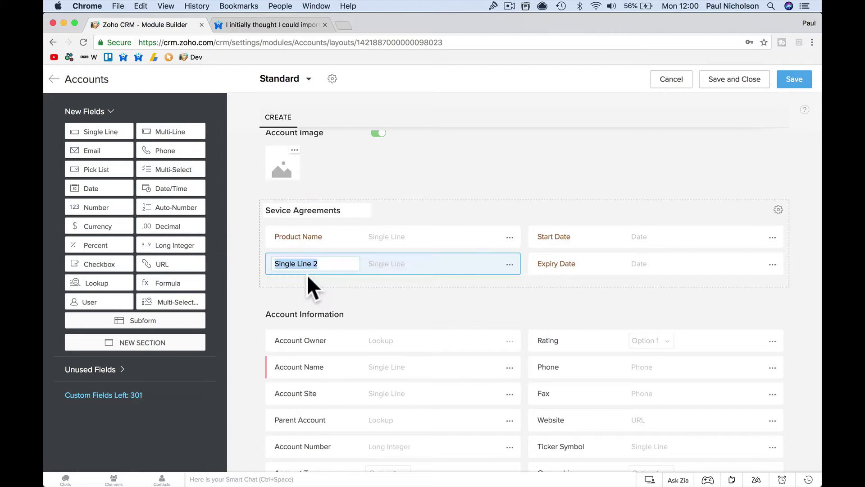
{"action": "type", "text": "Serial Number"}
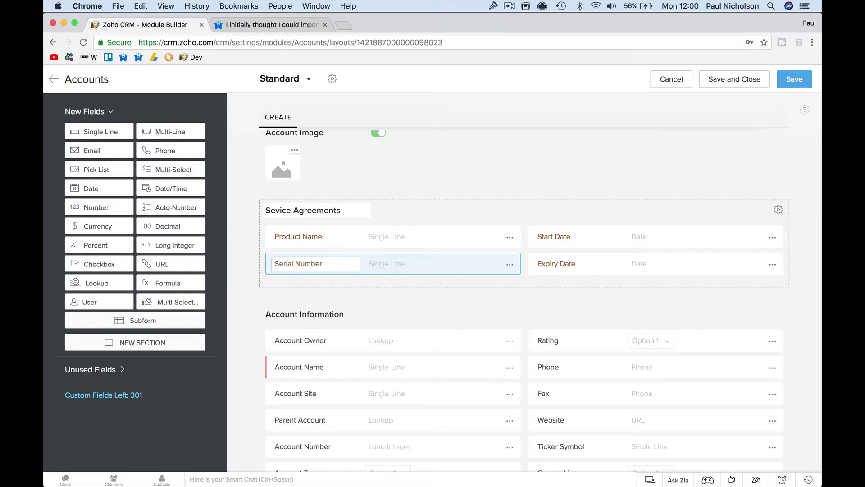
{"action": "key", "text": "Tab"}
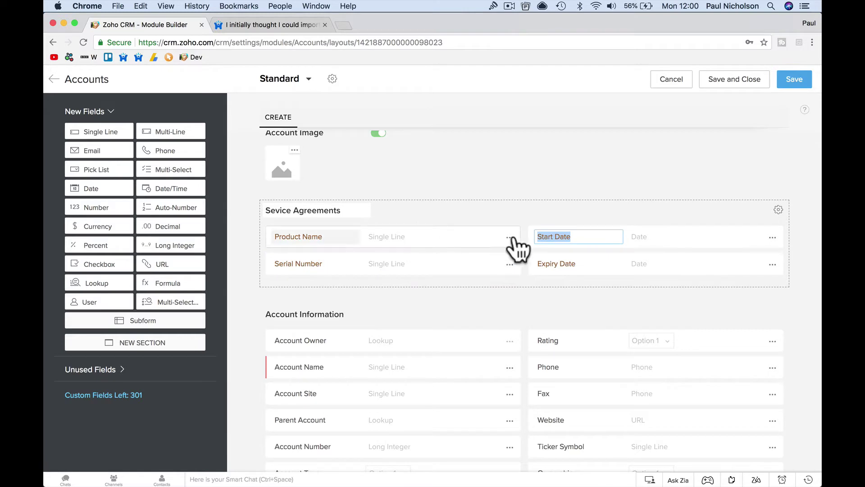
{"action": "left_click", "coordinate": [576, 237]}
{"action": "left_click", "coordinate": [577, 219]}
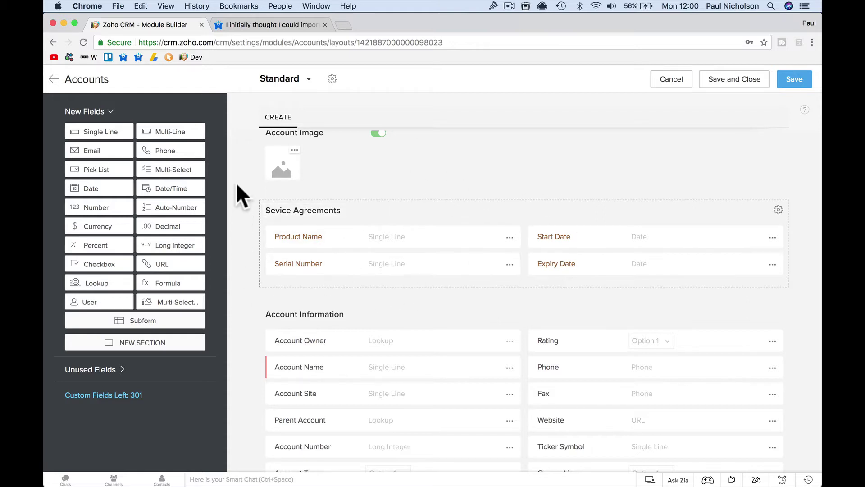
Add a Multi-Line field named Multi Products and save the Standard layout.
{"action": "left_click_drag", "start_coordinate": [170, 134], "coordinate": [335, 296]}
{"action": "type", "text": "Mult"}
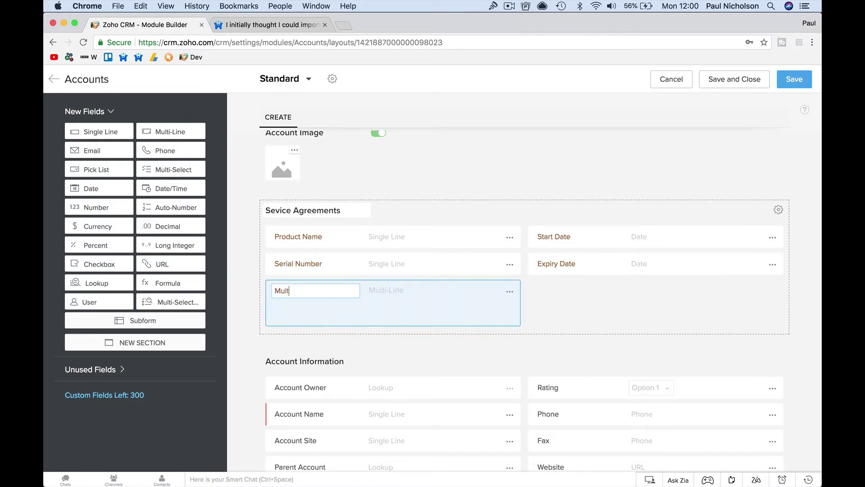
{"action": "type", "text": "i Products"}
{"action": "key", "text": "Tab"}
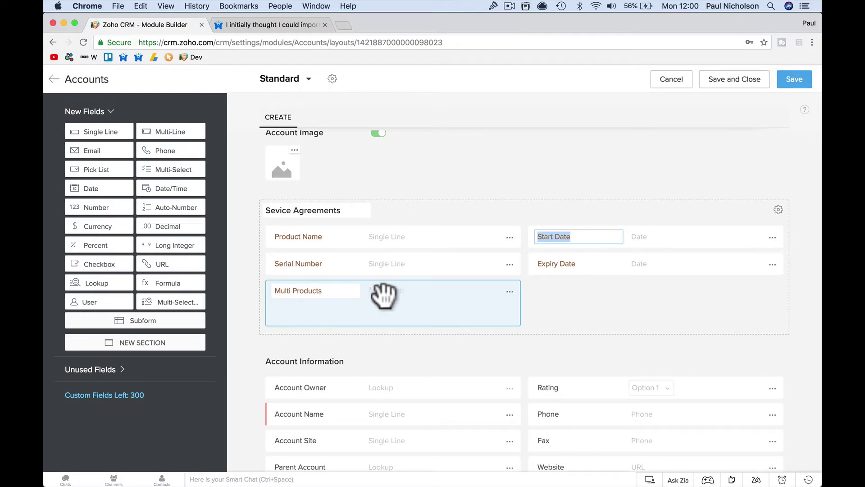
{"action": "left_click", "coordinate": [546, 292]}
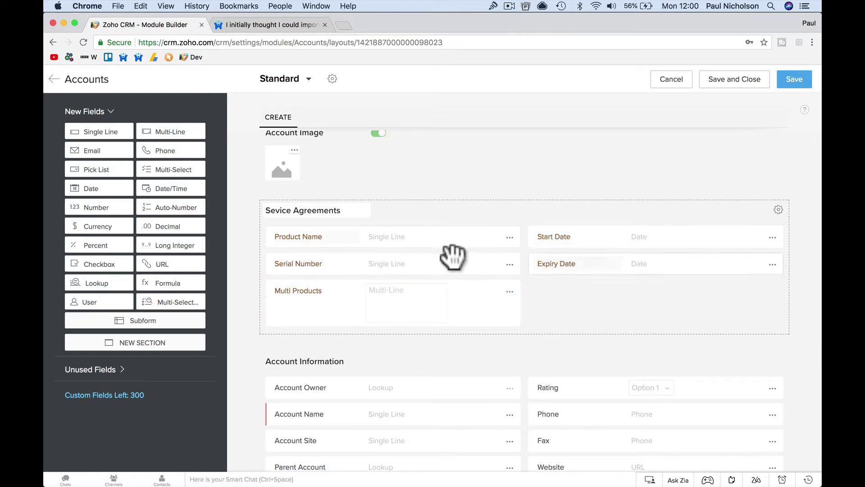
{"action": "left_click", "coordinate": [794, 80]}
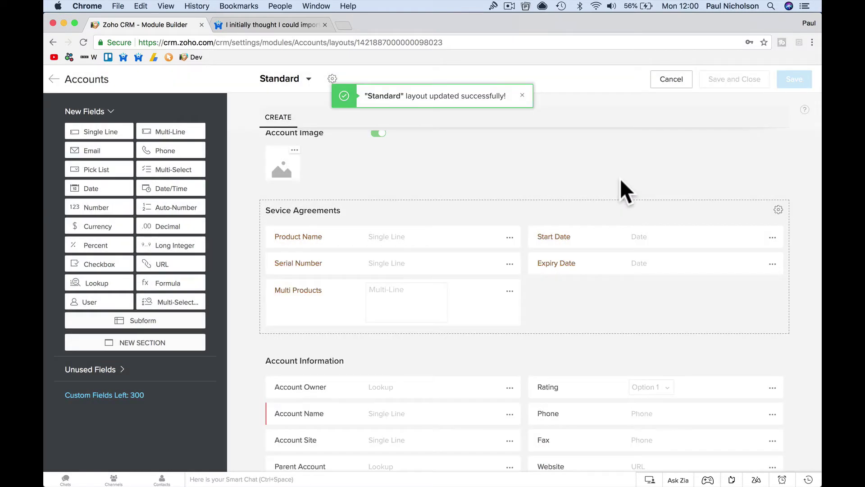
Export the Accounts module to a CSV file from Setup's Data Administration Export page.
{"action": "left_click", "coordinate": [48, 79]}
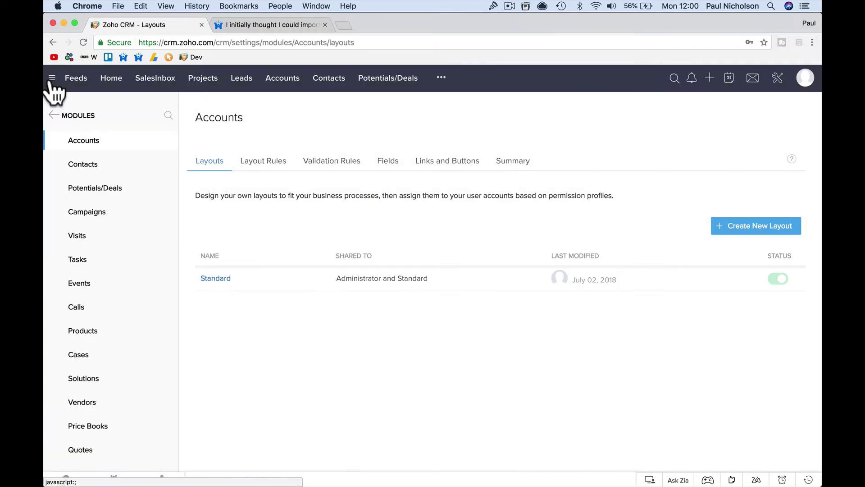
{"action": "left_click", "coordinate": [778, 77]}
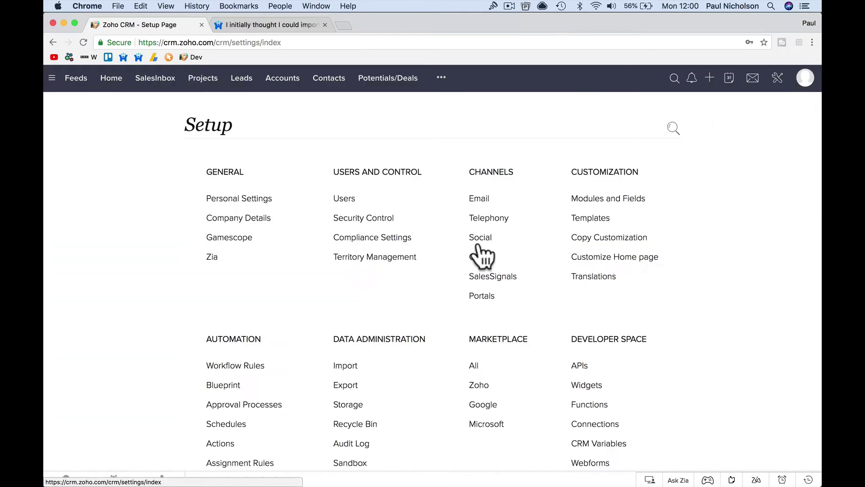
{"action": "left_click", "coordinate": [346, 387]}
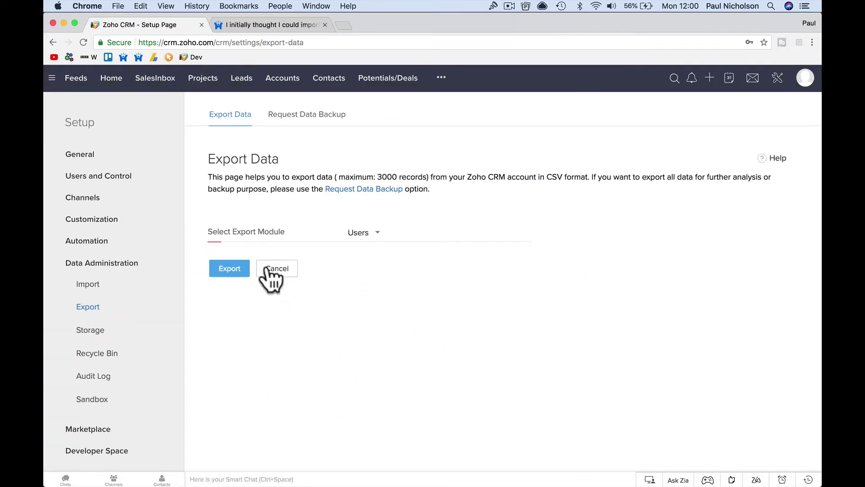
{"action": "left_click", "coordinate": [369, 235]}
{"action": "left_click", "coordinate": [374, 303]}
{"action": "left_click", "coordinate": [235, 269]}
{"action": "left_click", "coordinate": [523, 116]}
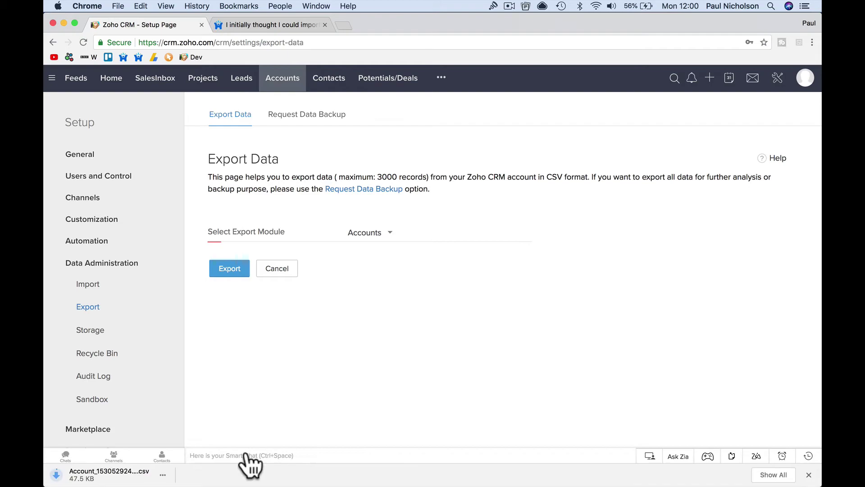
Open the exported Account CSV in Excel and widen columns AO and AP to show Multi Products and Product Name.
{"action": "left_click", "coordinate": [120, 480]}
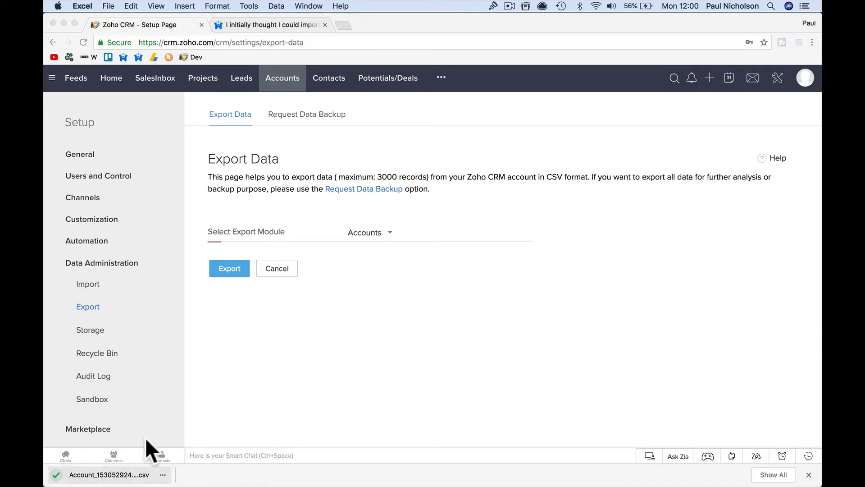
{"action": "scroll", "coordinate": [471, 271], "scroll_direction": "right", "scroll_amount": 15}
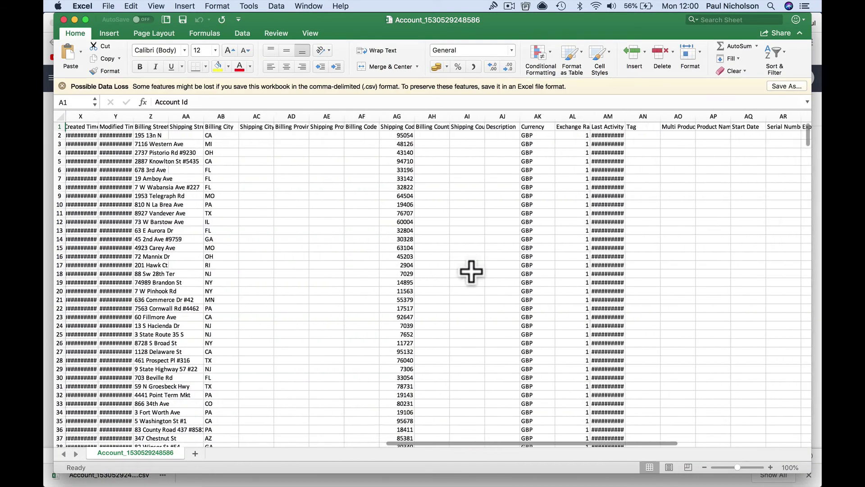
{"action": "scroll", "coordinate": [460, 277], "scroll_direction": "left", "scroll_amount": 5}
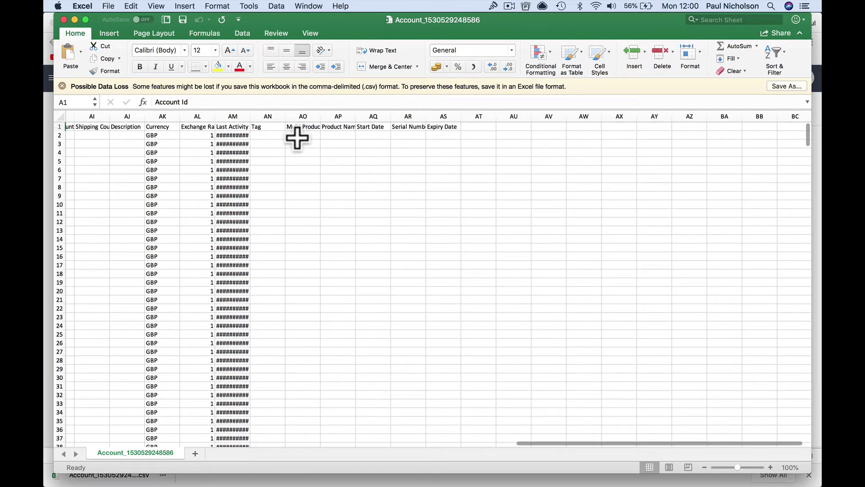
{"action": "left_click_drag", "start_coordinate": [295, 136], "coordinate": [436, 135]}
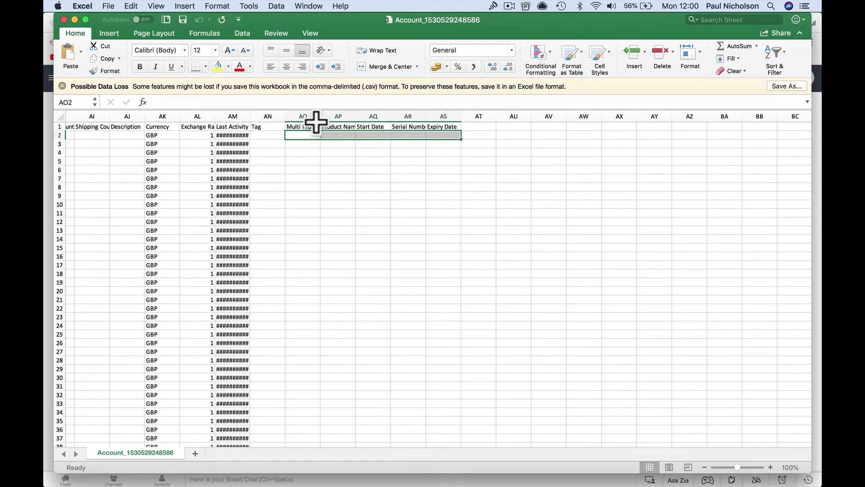
{"action": "left_click_drag", "start_coordinate": [320, 116], "coordinate": [476, 116]}
{"action": "scroll", "coordinate": [358, 196], "scroll_direction": "left", "scroll_amount": 15}
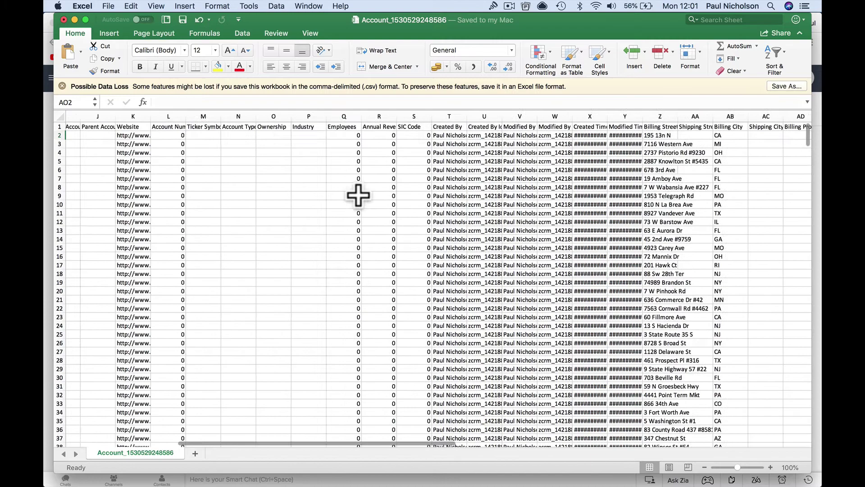
{"action": "scroll", "coordinate": [359, 195], "scroll_direction": "left", "scroll_amount": 4}
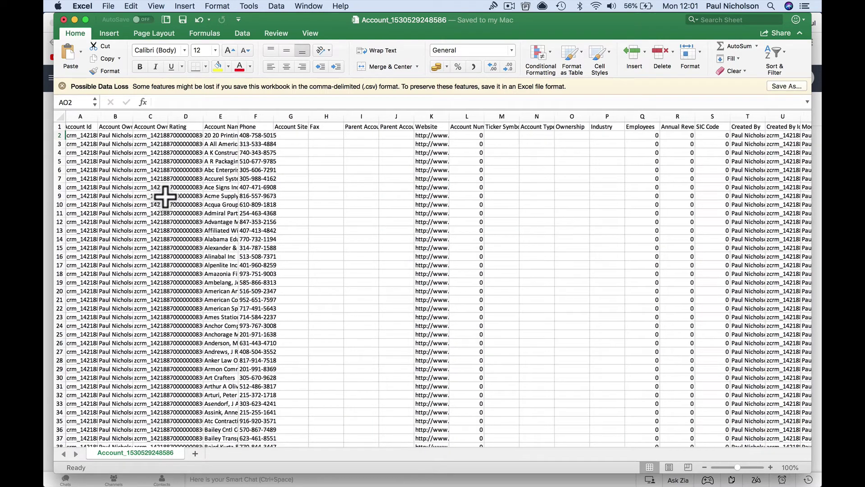
{"action": "scroll", "coordinate": [165, 196], "scroll_direction": "right", "scroll_amount": 10}
{"action": "scroll", "coordinate": [165, 196], "scroll_direction": "right", "scroll_amount": 15}
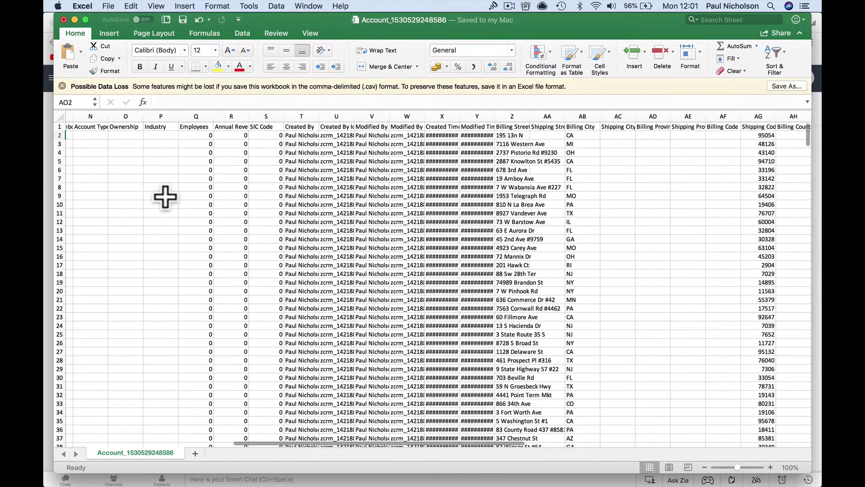
{"action": "scroll", "coordinate": [165, 197], "scroll_direction": "right", "scroll_amount": 1}
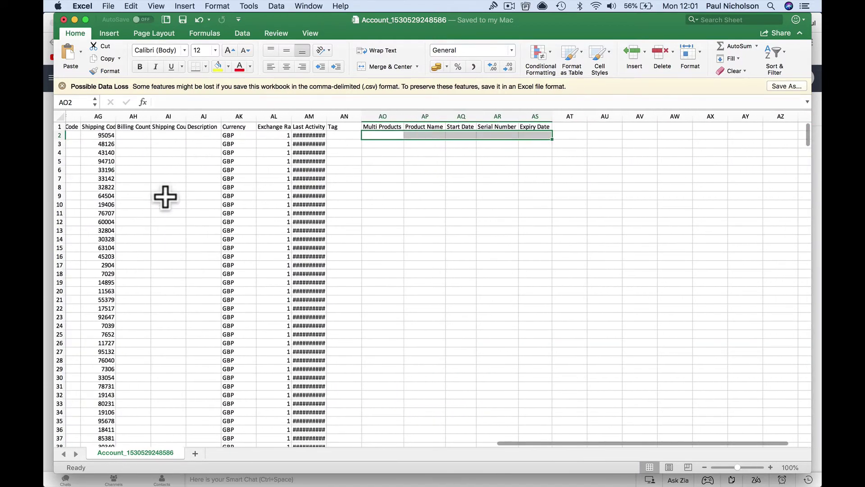
Open Import Accounts from the Accounts list and download the Sample_Account CSV sample file.
{"action": "key", "text": "super+Tab"}
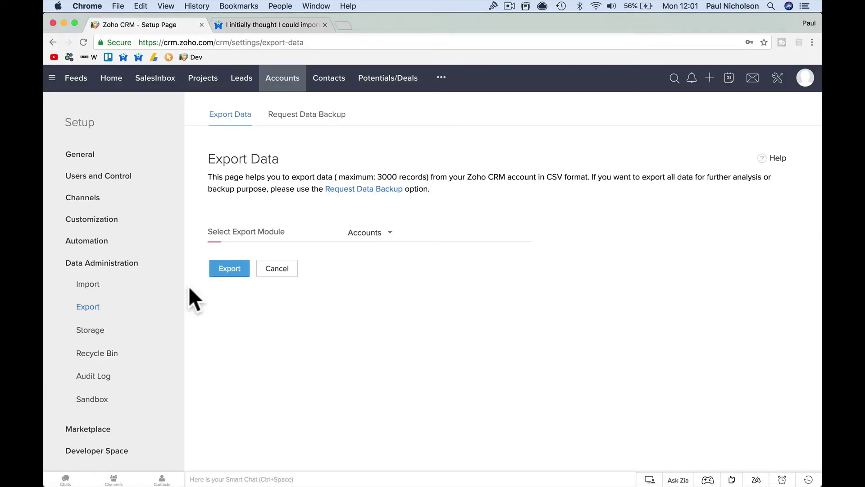
{"action": "left_click", "coordinate": [291, 87]}
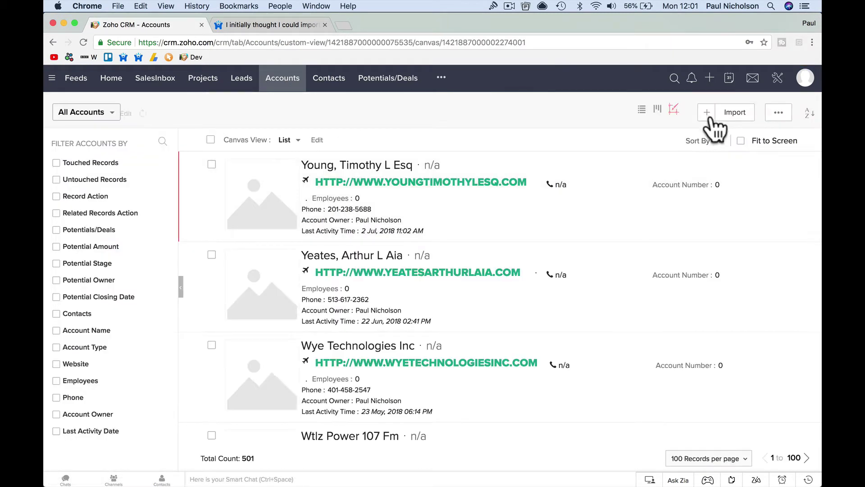
{"action": "left_click", "coordinate": [774, 114]}
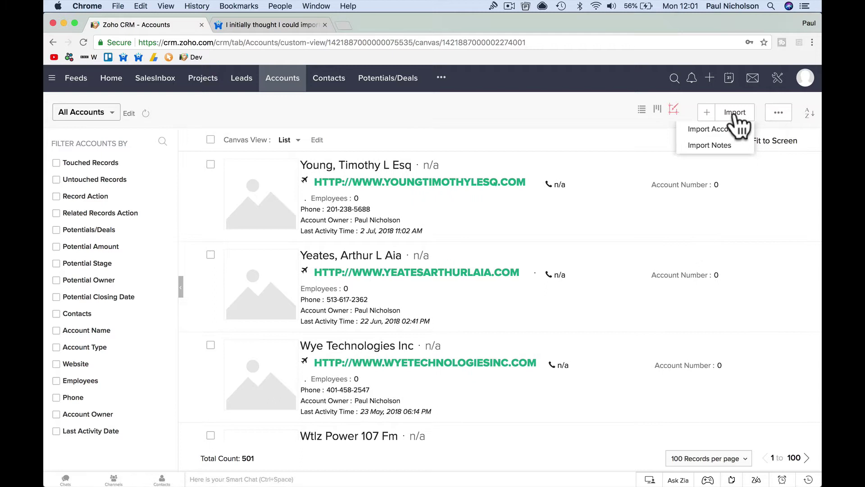
{"action": "left_click", "coordinate": [731, 129]}
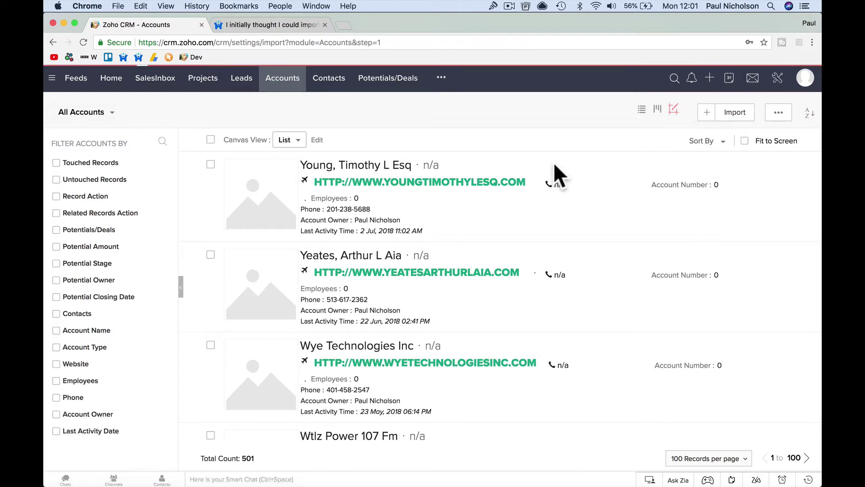
{"action": "left_click", "coordinate": [339, 303]}
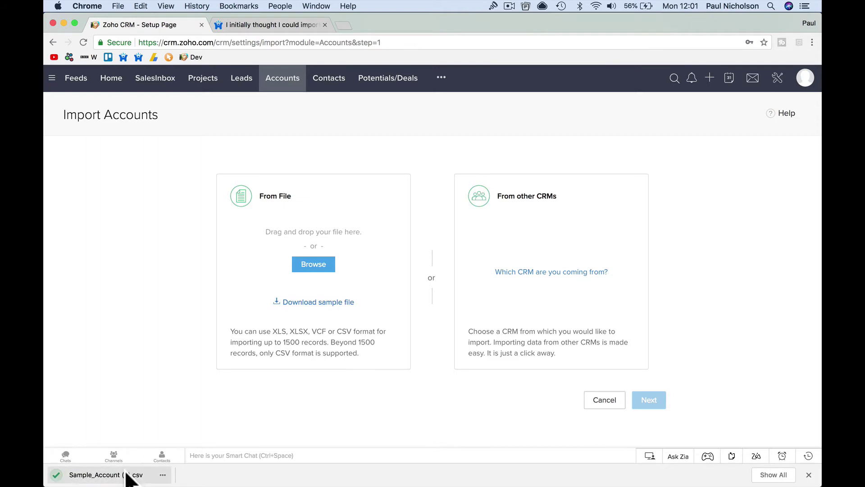
{"action": "left_click", "coordinate": [131, 473]}
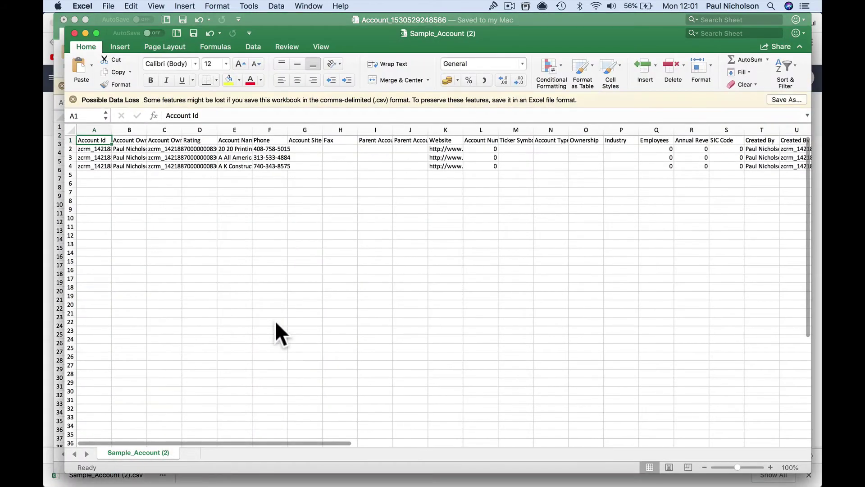
{"action": "scroll", "coordinate": [444, 310], "scroll_direction": "right", "scroll_amount": 10}
{"action": "scroll", "coordinate": [443, 310], "scroll_direction": "right", "scroll_amount": 3}
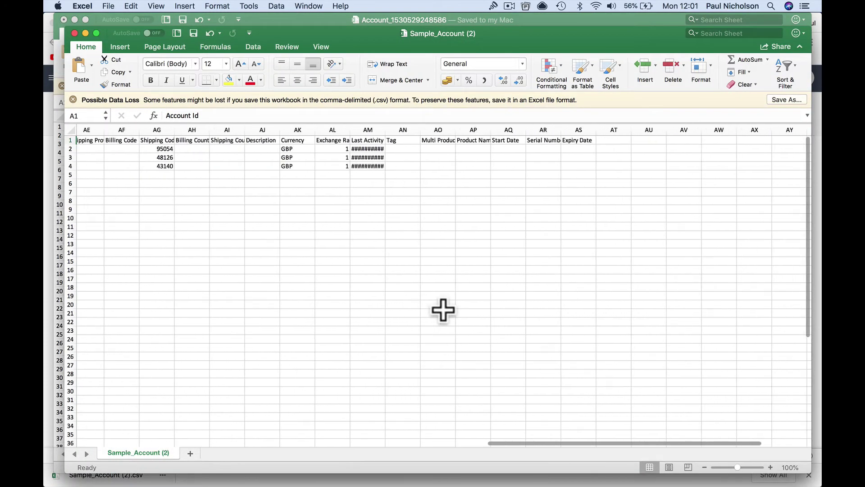
{"action": "scroll", "coordinate": [200, 255], "scroll_direction": "left", "scroll_amount": 15}
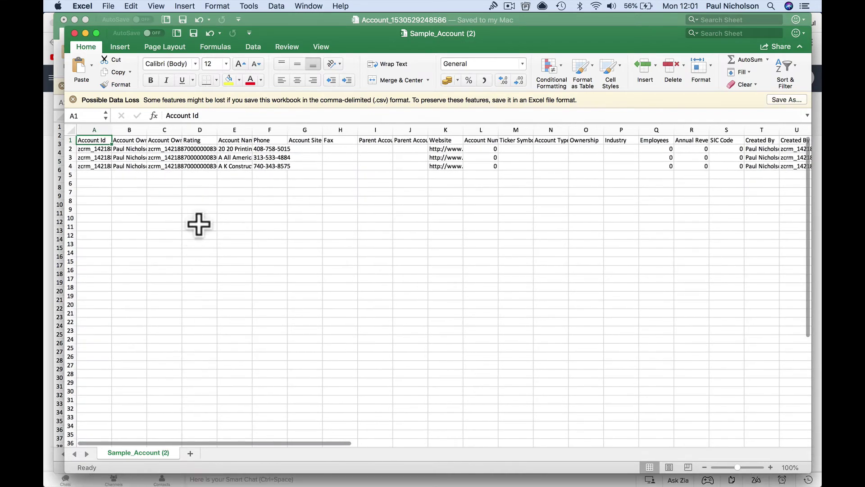
{"action": "left_click_drag", "start_coordinate": [94, 149], "coordinate": [92, 218]}
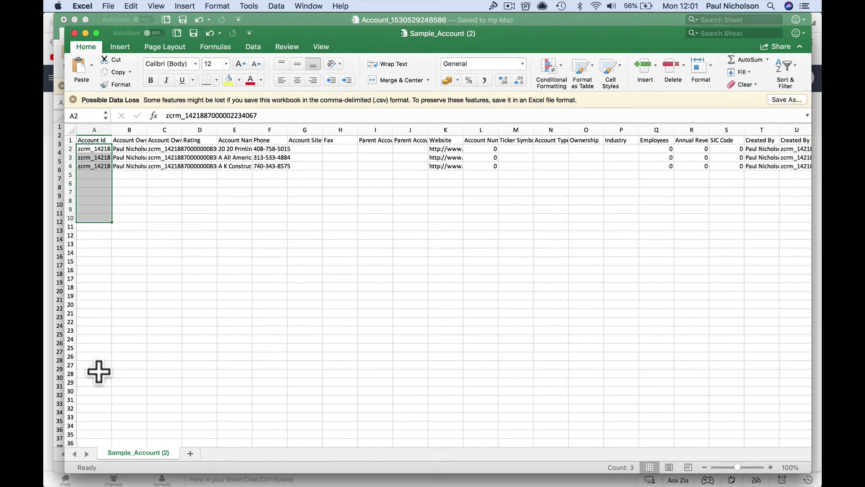
{"action": "left_click", "coordinate": [55, 440]}
Autofit columns A and E so Account Ids and full company names are readable.
{"action": "scroll", "coordinate": [184, 291], "scroll_direction": "left", "scroll_amount": 20}
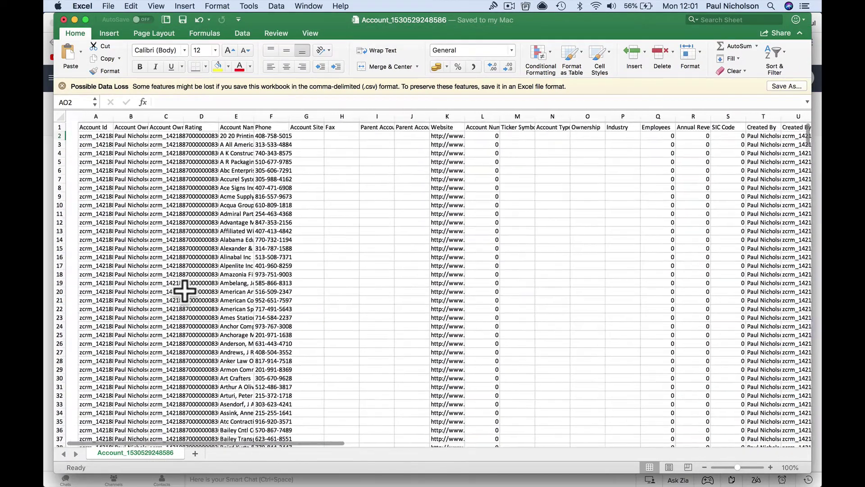
{"action": "double_click", "coordinate": [101, 117]}
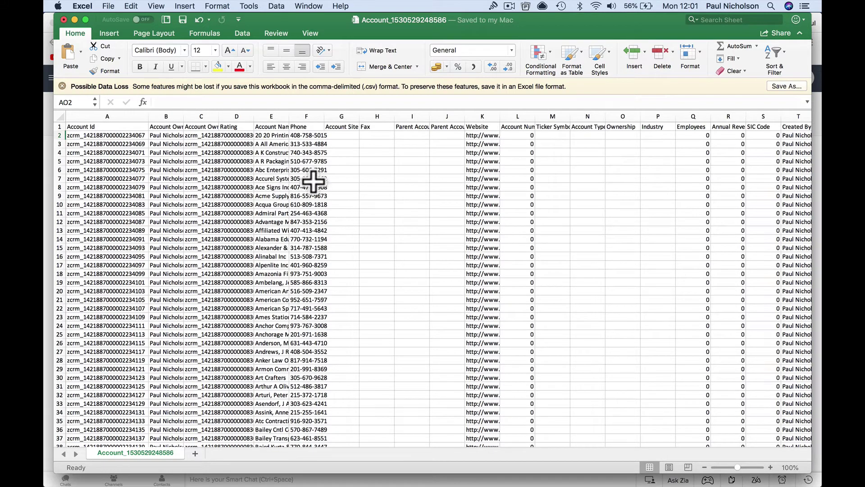
{"action": "double_click", "coordinate": [289, 116]}
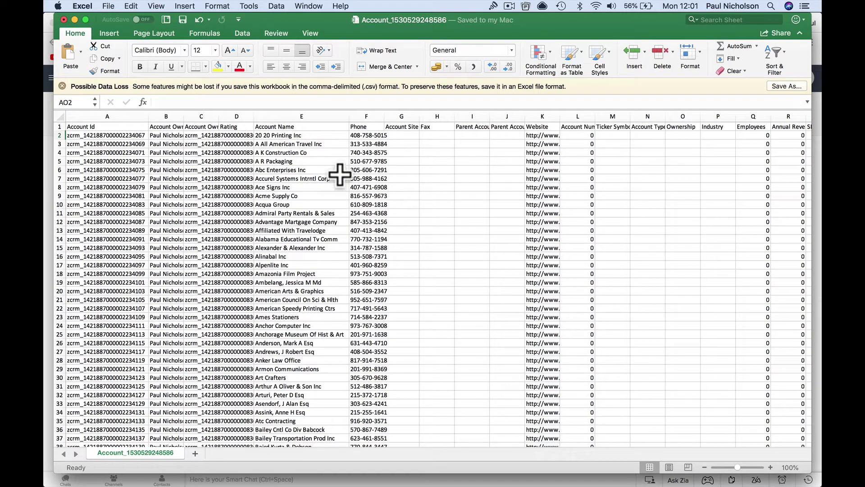
{"action": "left_click", "coordinate": [305, 135]}
{"action": "scroll", "coordinate": [343, 195], "scroll_direction": "right", "scroll_amount": 3}
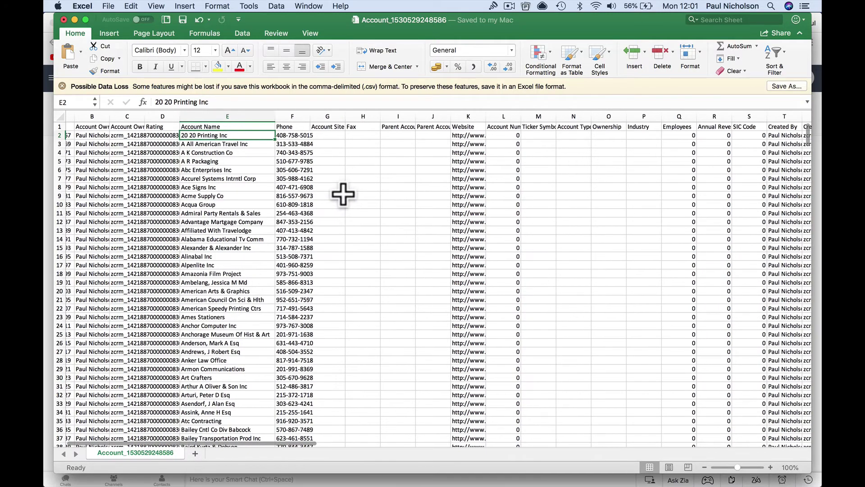
{"action": "left_click", "coordinate": [224, 143]}
{"action": "left_click", "coordinate": [224, 160]}
{"action": "left_click", "coordinate": [222, 178]}
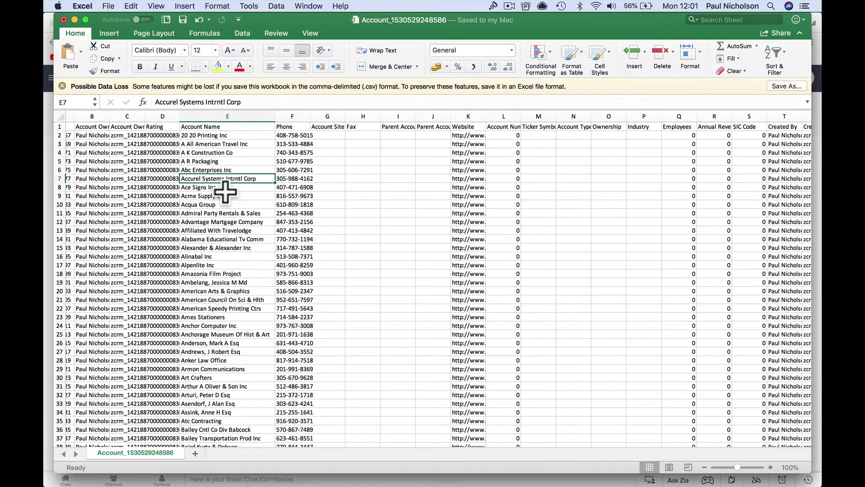
Scroll to the empty Multi Products, Product Name, Start Date, Serial Number and Expiry Date columns.
{"action": "scroll", "coordinate": [219, 216], "scroll_direction": "left", "scroll_amount": 2}
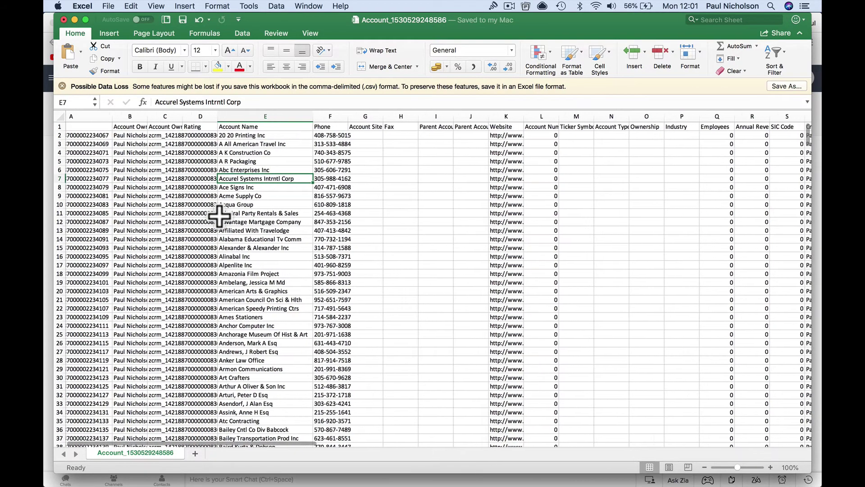
{"action": "scroll", "coordinate": [392, 215], "scroll_direction": "right", "scroll_amount": 10}
{"action": "scroll", "coordinate": [392, 217], "scroll_direction": "right", "scroll_amount": 3}
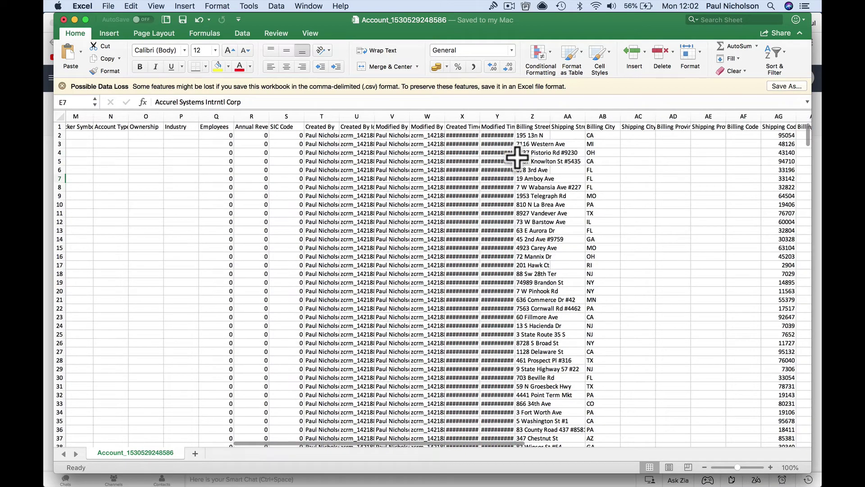
{"action": "scroll", "coordinate": [493, 161], "scroll_direction": "right", "scroll_amount": 6}
{"action": "scroll", "coordinate": [493, 160], "scroll_direction": "right", "scroll_amount": 9}
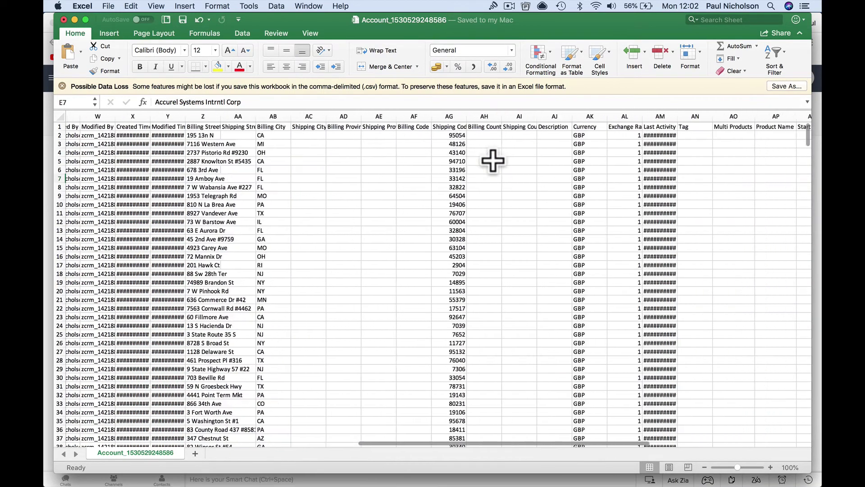
{"action": "scroll", "coordinate": [493, 161], "scroll_direction": "left", "scroll_amount": 6}
{"action": "scroll", "coordinate": [493, 161], "scroll_direction": "left", "scroll_amount": 20}
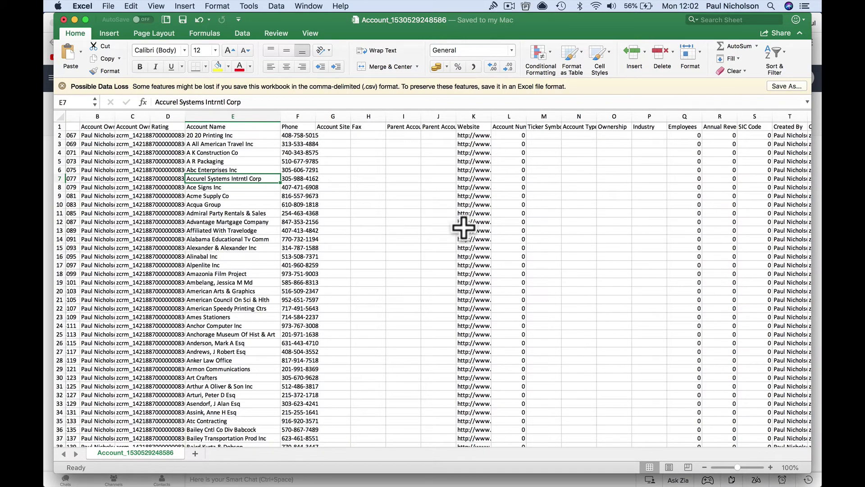
{"action": "scroll", "coordinate": [464, 228], "scroll_direction": "right", "scroll_amount": 20}
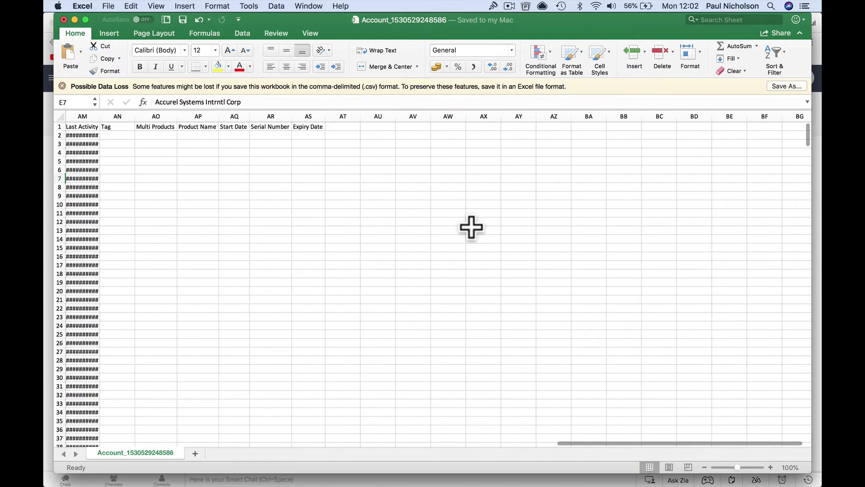
{"action": "scroll", "coordinate": [471, 227], "scroll_direction": "left", "scroll_amount": 3}
{"action": "left_click_drag", "start_coordinate": [234, 135], "coordinate": [392, 135]}
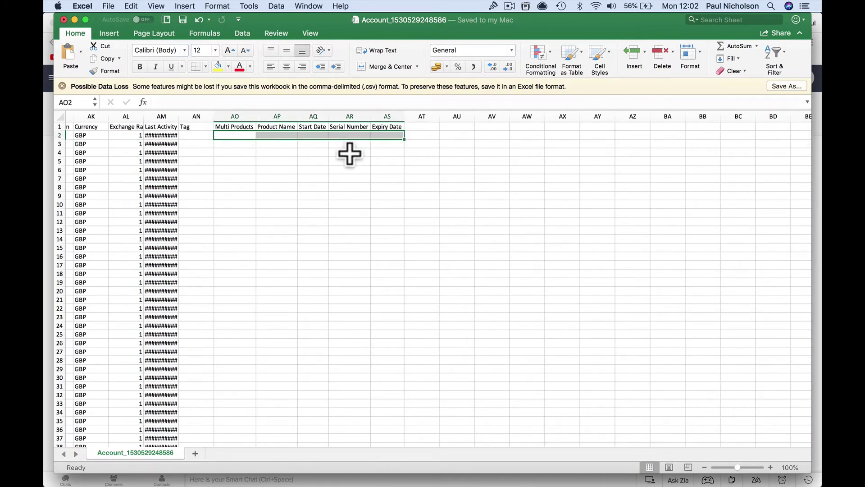
Enter Computer, 01/01/2018, serial yuhsdgtiusdf and 01/01/2020 into cells AP2 through AS2.
{"action": "left_click", "coordinate": [283, 135]}
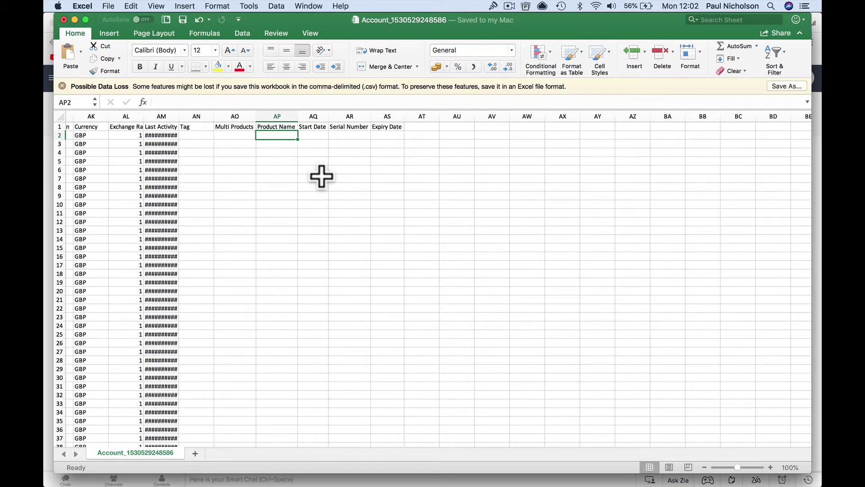
{"action": "type", "text": "Ci"}
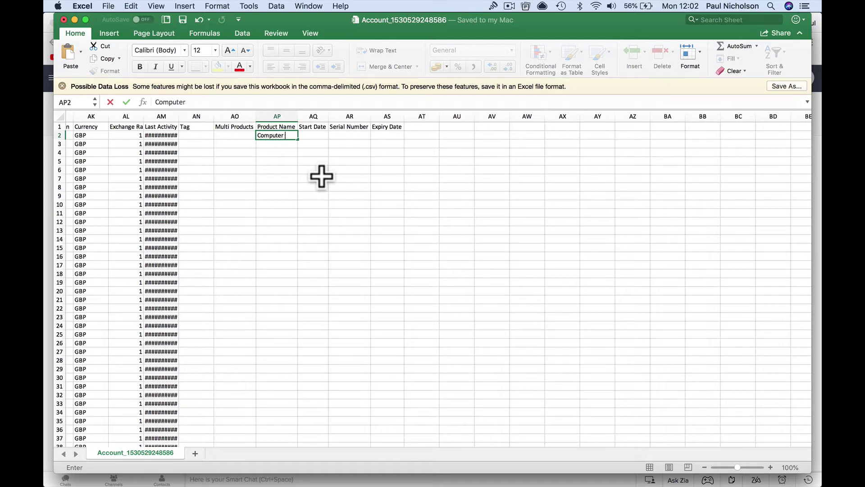
{"action": "type", "text": "mputer"}
{"action": "key", "text": "Tab"}
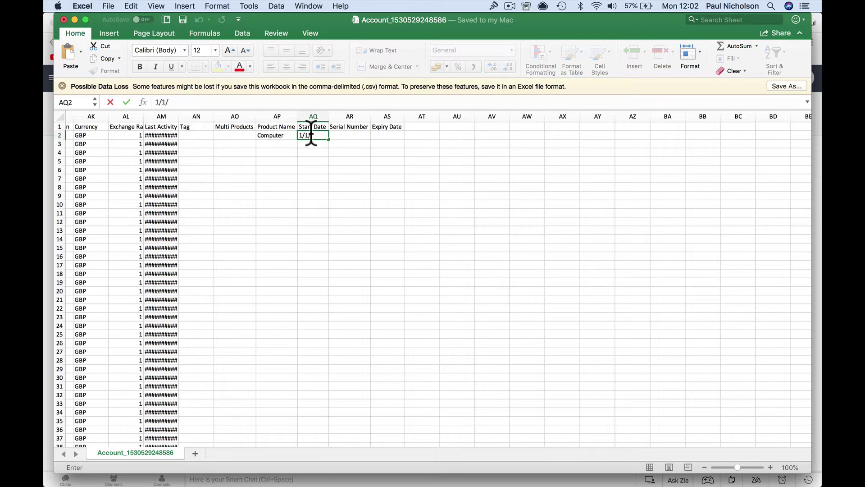
{"action": "type", "text": "1/01/2018"}
{"action": "key", "text": "Tab"}
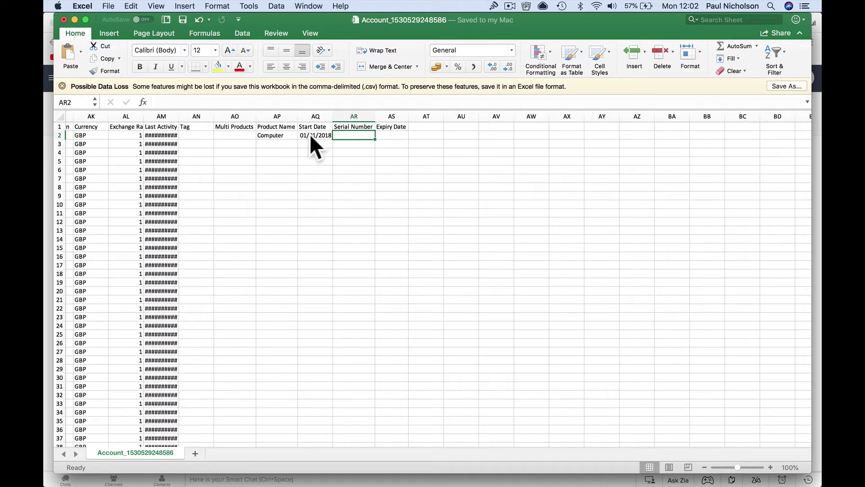
{"action": "type", "text": "yuhsdgtiusdf"}
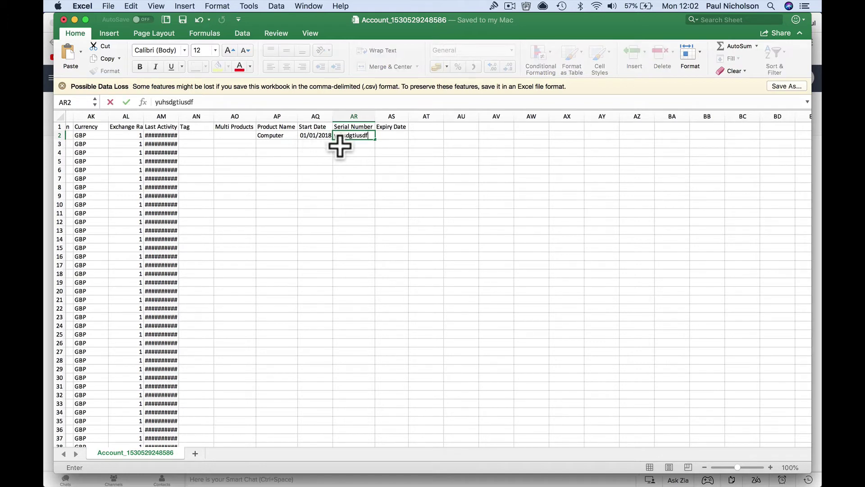
{"action": "key", "text": "Tab"}
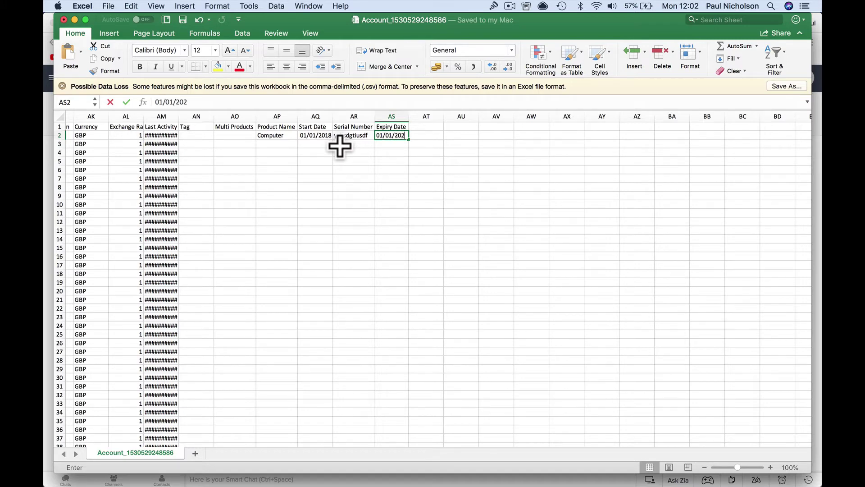
{"action": "key", "text": "Tab"}
{"action": "left_click", "coordinate": [402, 135]}
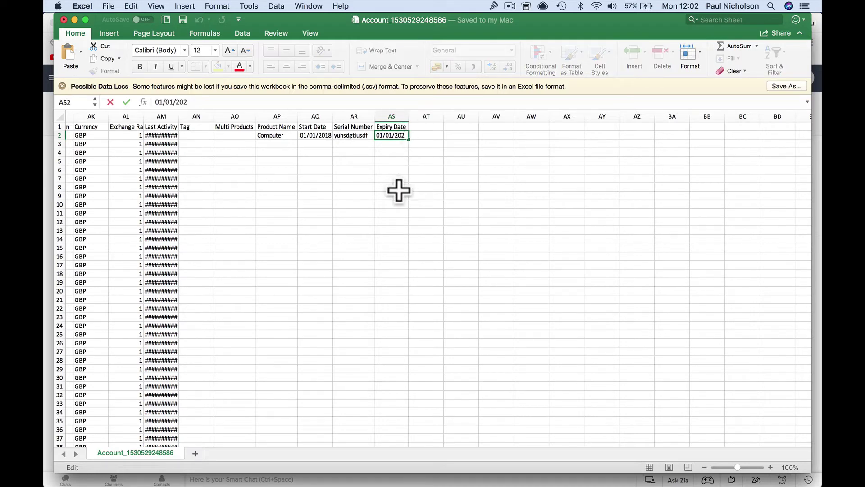
{"action": "left_click", "coordinate": [399, 187]}
{"action": "left_click", "coordinate": [395, 135]}
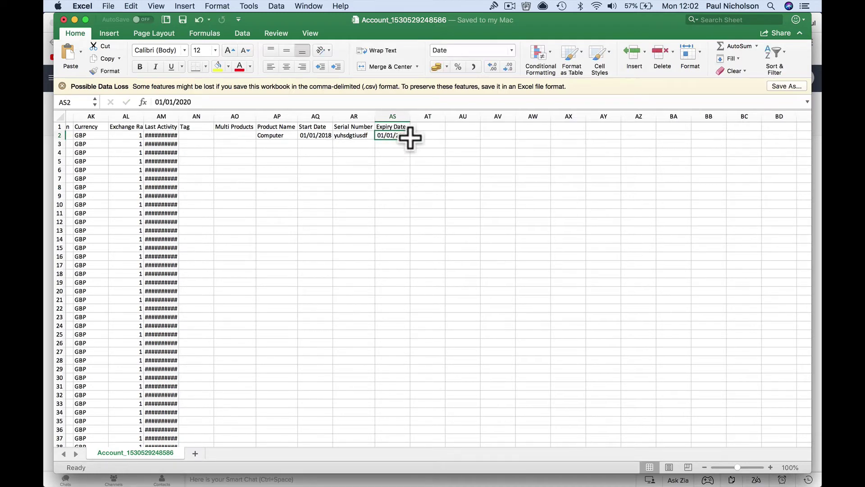
Fill the expiry dates, serial number and start dates (01–18 January) down to row 19.
{"action": "left_click_drag", "start_coordinate": [409, 139], "coordinate": [413, 286]}
{"action": "left_click", "coordinate": [360, 137]}
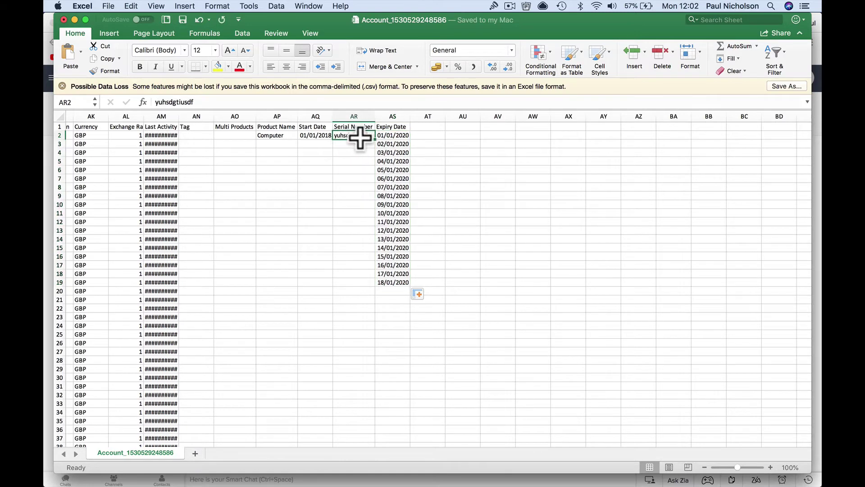
{"action": "left_click_drag", "start_coordinate": [372, 140], "coordinate": [375, 285]}
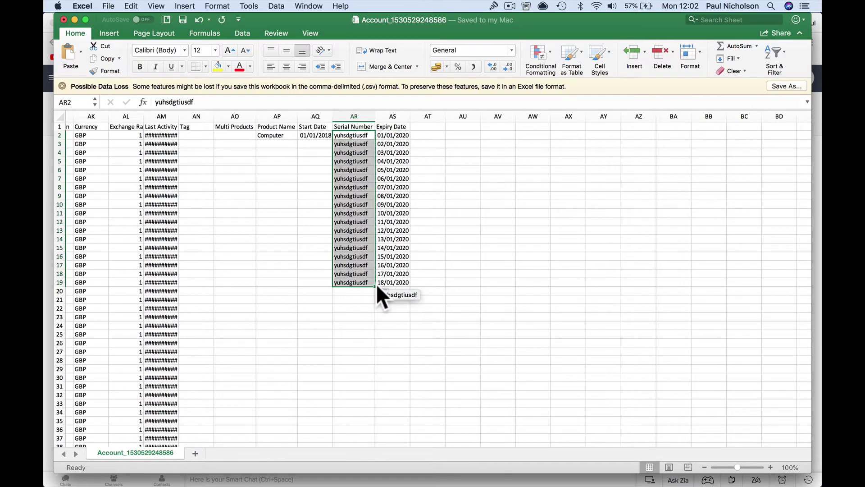
{"action": "left_click", "coordinate": [308, 136]}
{"action": "left_click_drag", "start_coordinate": [332, 139], "coordinate": [329, 289]}
Copy Computer down the Product Name column to row 19 and review the filled rows.
{"action": "left_click", "coordinate": [277, 135]}
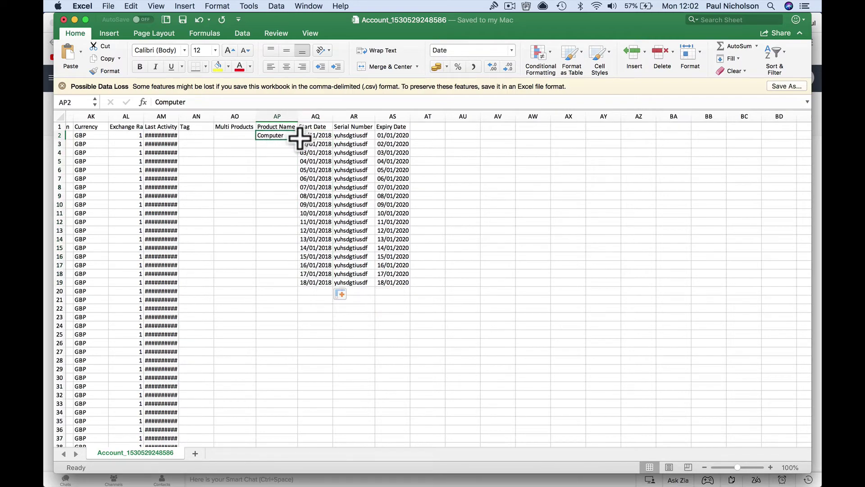
{"action": "left_click_drag", "start_coordinate": [297, 139], "coordinate": [294, 285]}
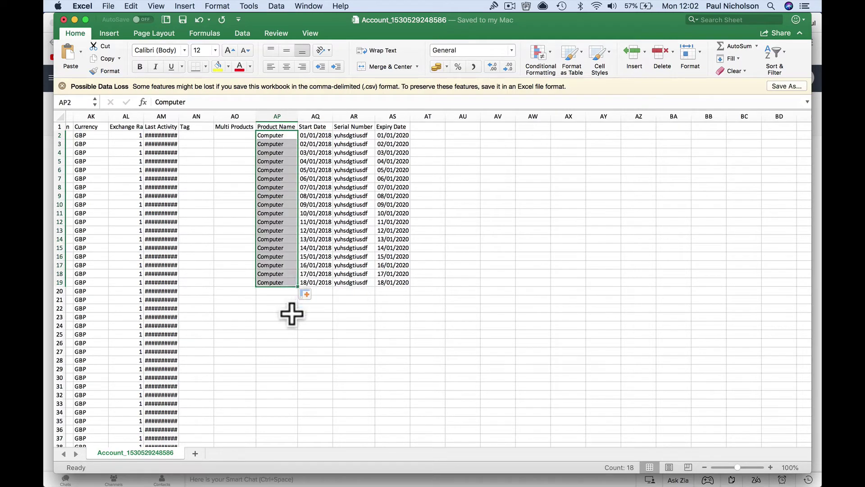
{"action": "left_click", "coordinate": [290, 315]}
{"action": "scroll", "coordinate": [276, 368], "scroll_direction": "left", "scroll_amount": 15}
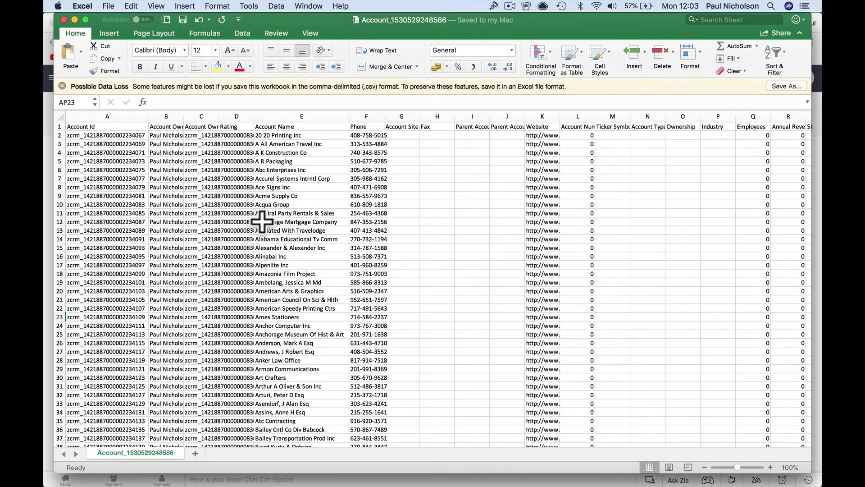
{"action": "scroll", "coordinate": [414, 309], "scroll_direction": "right", "scroll_amount": 1}
{"action": "scroll", "coordinate": [415, 308], "scroll_direction": "right", "scroll_amount": 15}
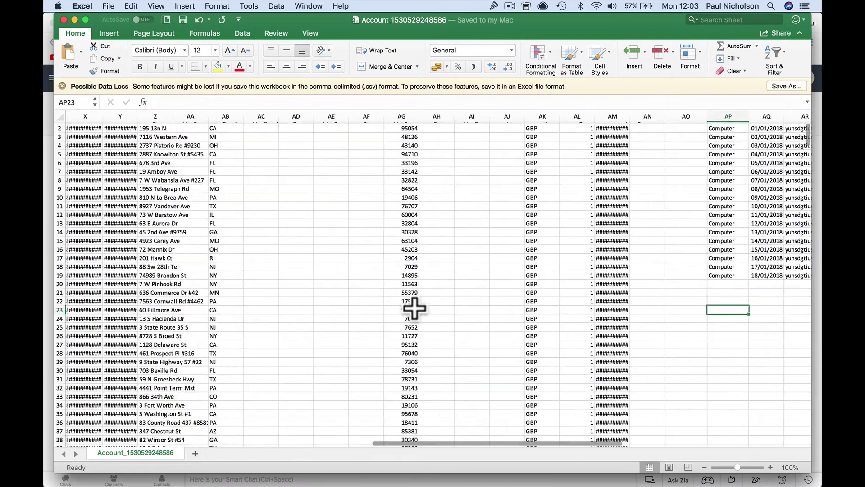
{"action": "scroll", "coordinate": [415, 308], "scroll_direction": "right", "scroll_amount": 1}
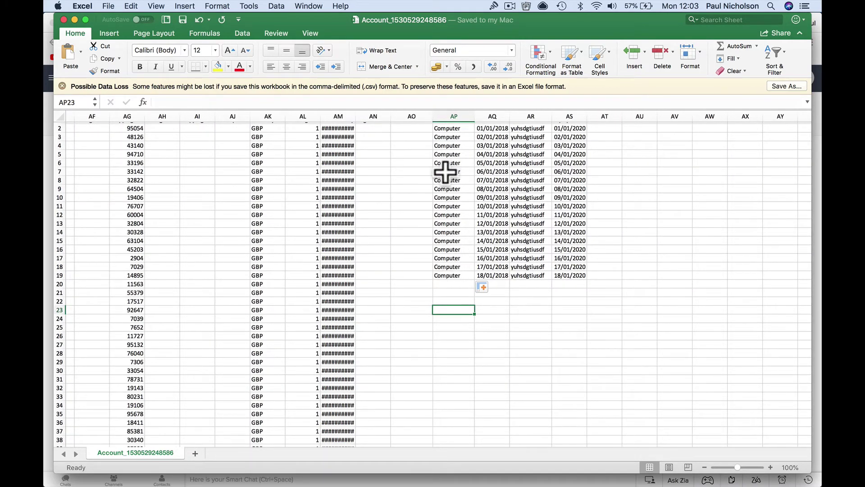
{"action": "scroll", "coordinate": [447, 158], "scroll_direction": "up", "scroll_amount": 1}
{"action": "scroll", "coordinate": [447, 158], "scroll_direction": "left", "scroll_amount": 1}
{"action": "scroll", "coordinate": [447, 158], "scroll_direction": "down", "scroll_amount": 1}
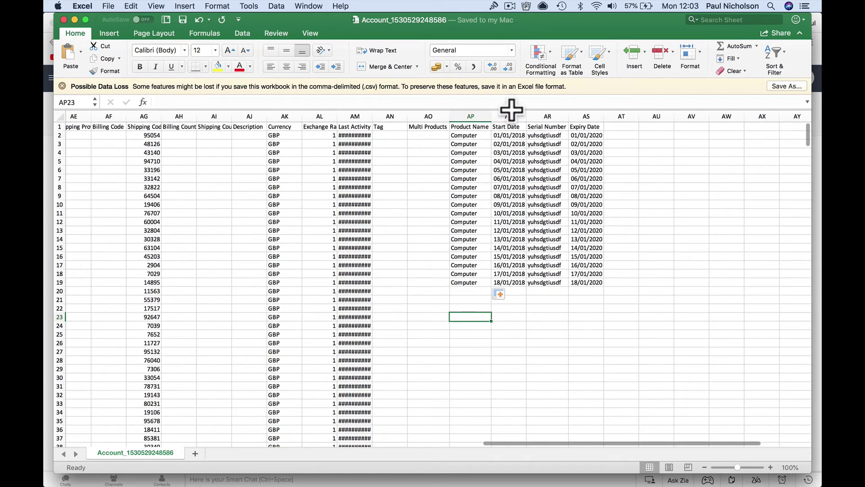
Upload the edited Account_1530529248586.csv file to the Zoho CRM Accounts import.
{"action": "left_click", "coordinate": [50, 137]}
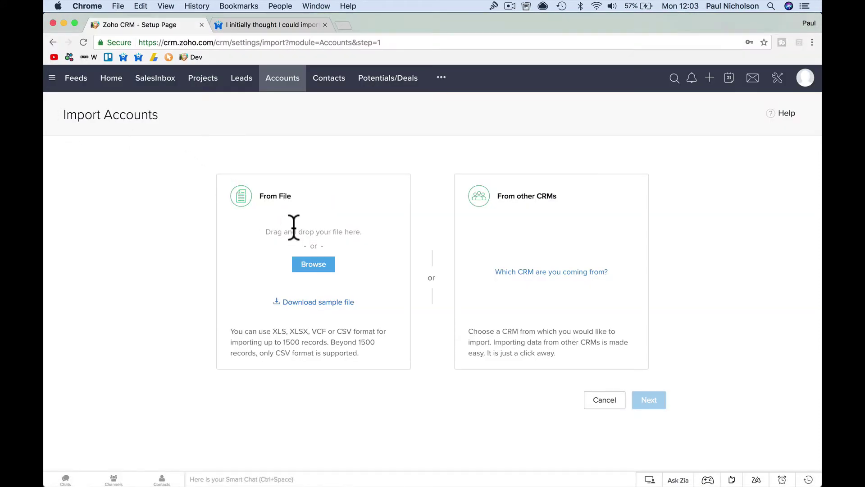
{"action": "left_click", "coordinate": [325, 265]}
{"action": "left_click", "coordinate": [269, 103]}
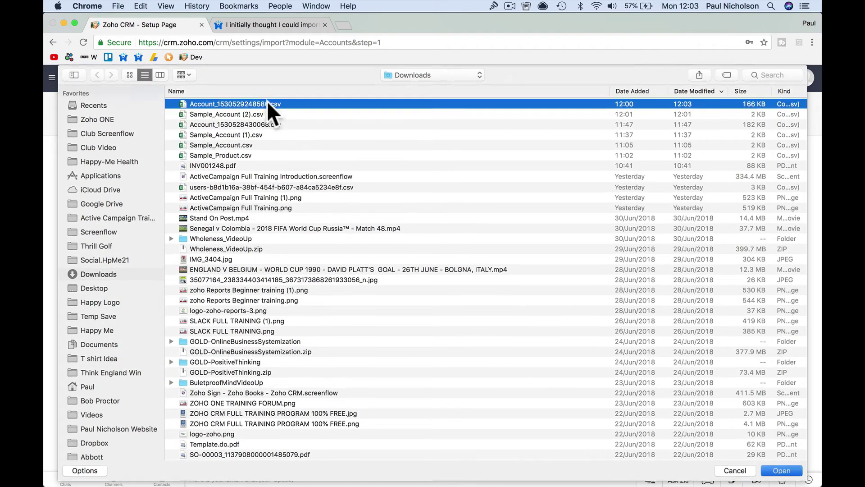
{"action": "double_click", "coordinate": [267, 104]}
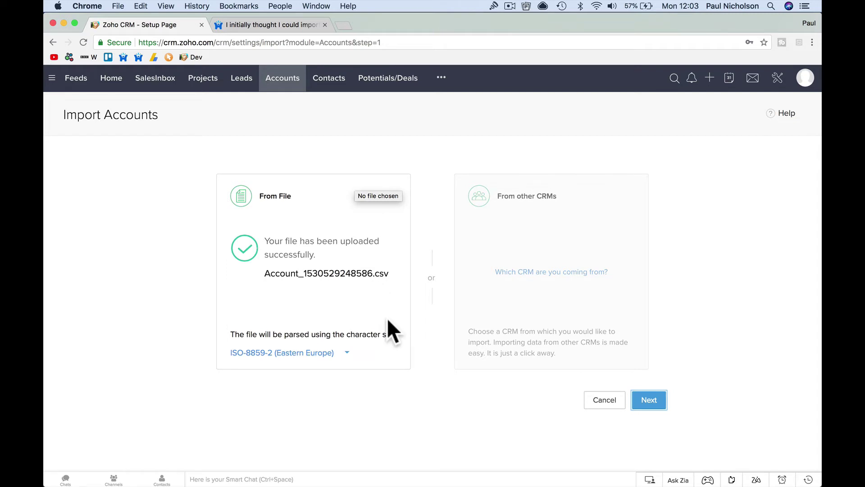
{"action": "left_click", "coordinate": [649, 401]}
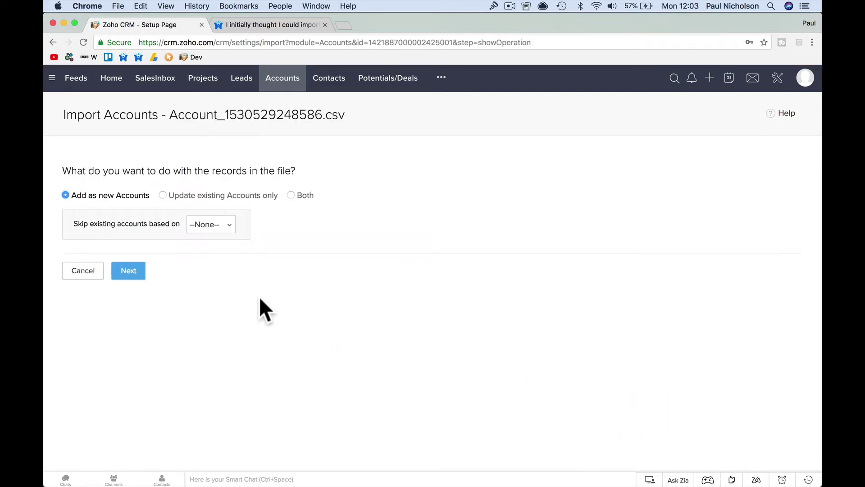
Update existing accounts only, matched by Account Id, and continue to field mapping.
{"action": "left_click", "coordinate": [183, 195]}
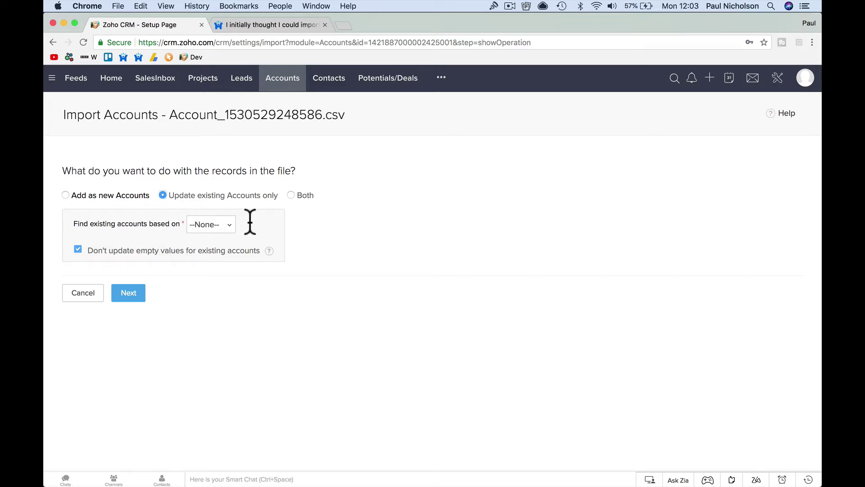
{"action": "left_click", "coordinate": [228, 225]}
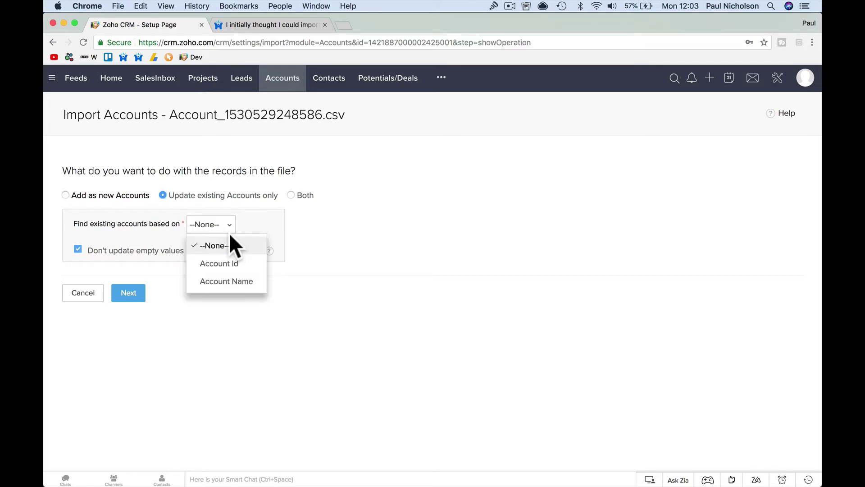
{"action": "left_click", "coordinate": [239, 265]}
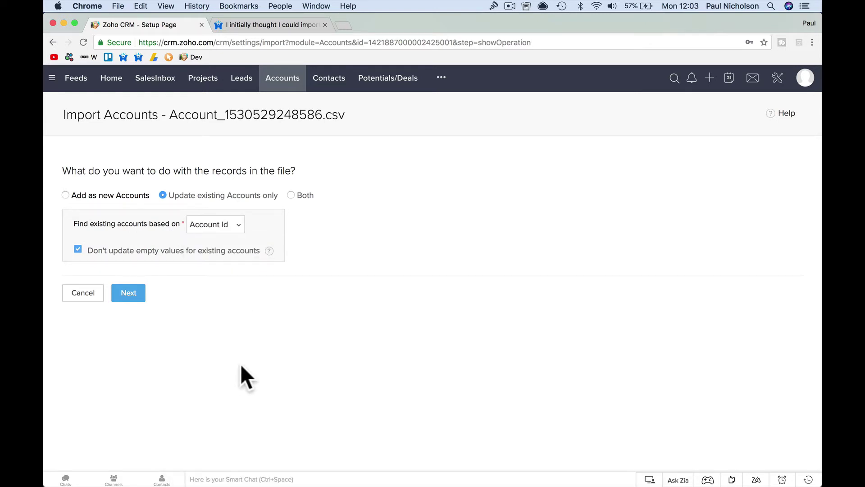
{"action": "left_click", "coordinate": [239, 226]}
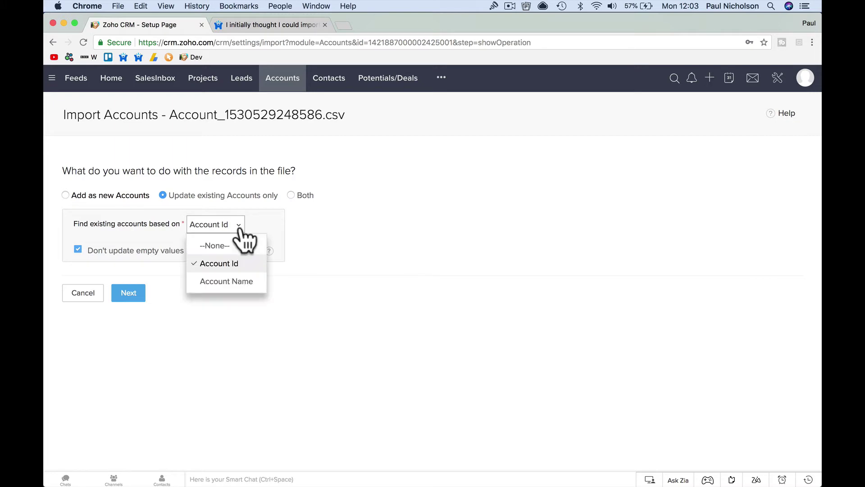
{"action": "left_click", "coordinate": [230, 264]}
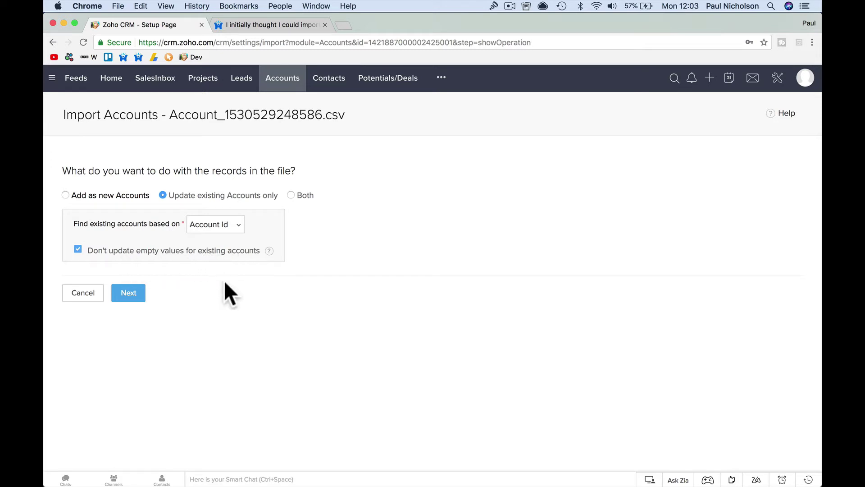
{"action": "left_click", "coordinate": [140, 293]}
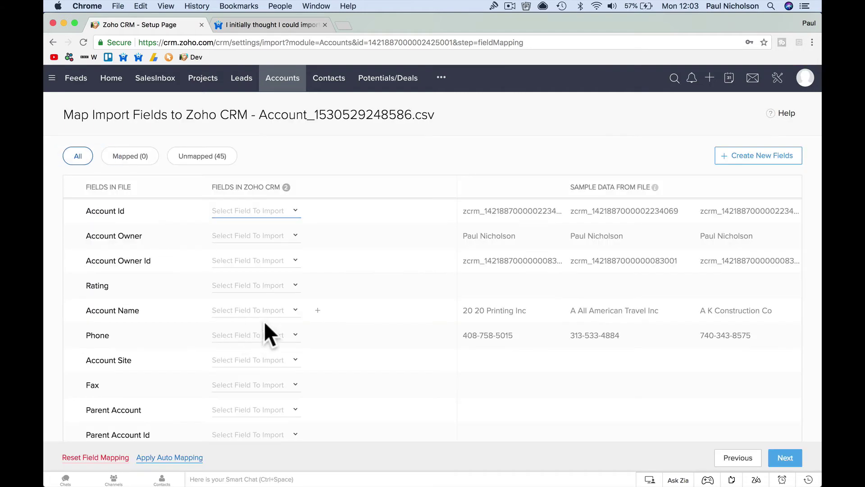
Attempt to leave field mapping and get the error that Account Id must be mapped.
{"action": "scroll", "coordinate": [321, 367], "scroll_direction": "down", "scroll_amount": 6}
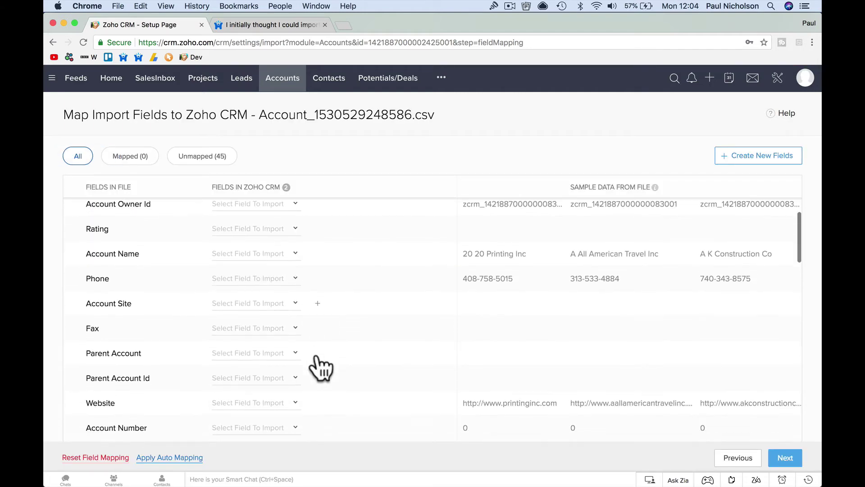
{"action": "scroll", "coordinate": [321, 367], "scroll_direction": "down", "scroll_amount": 12}
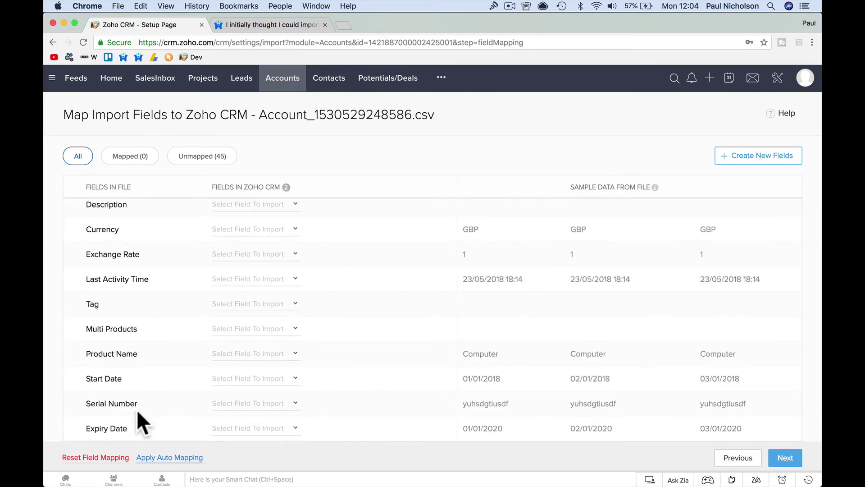
{"action": "left_click", "coordinate": [785, 458]}
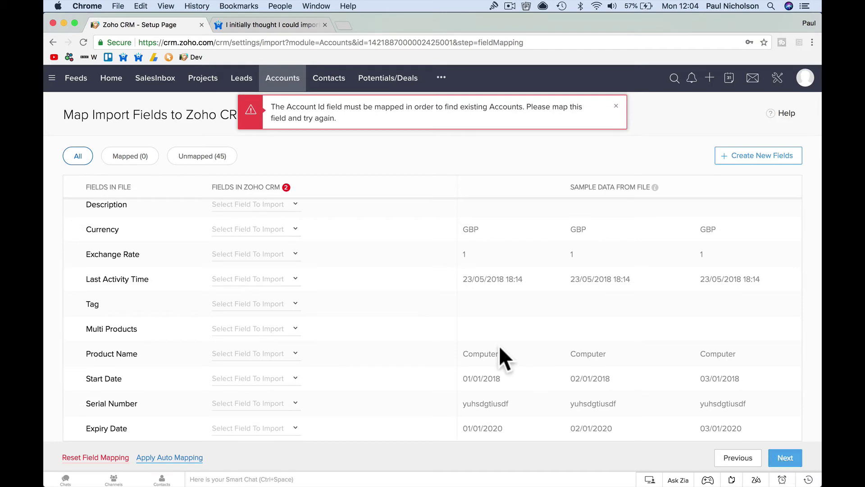
{"action": "scroll", "coordinate": [349, 238], "scroll_direction": "up", "scroll_amount": 10}
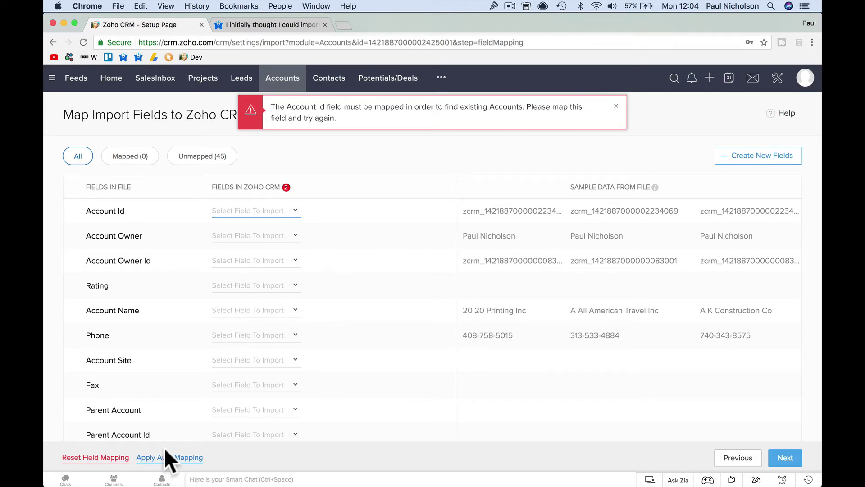
Apply auto mapping so 34 file columns are mapped, then review the mapping table.
{"action": "left_click", "coordinate": [178, 456]}
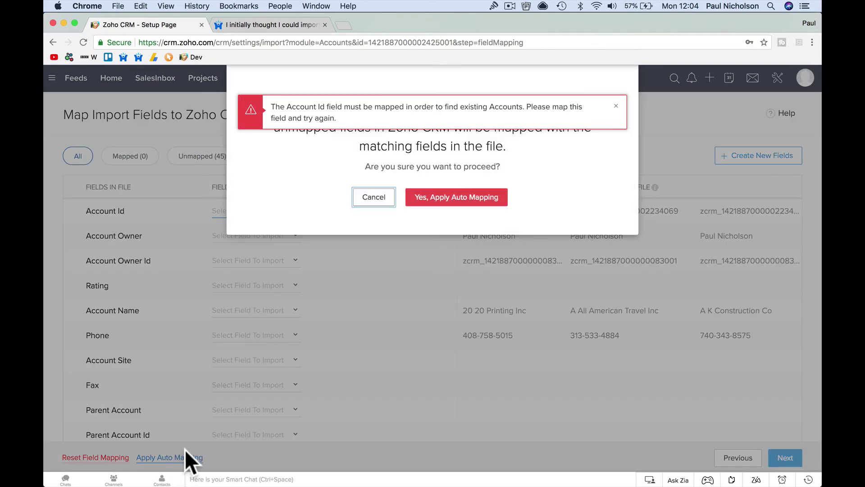
{"action": "left_click", "coordinate": [441, 204]}
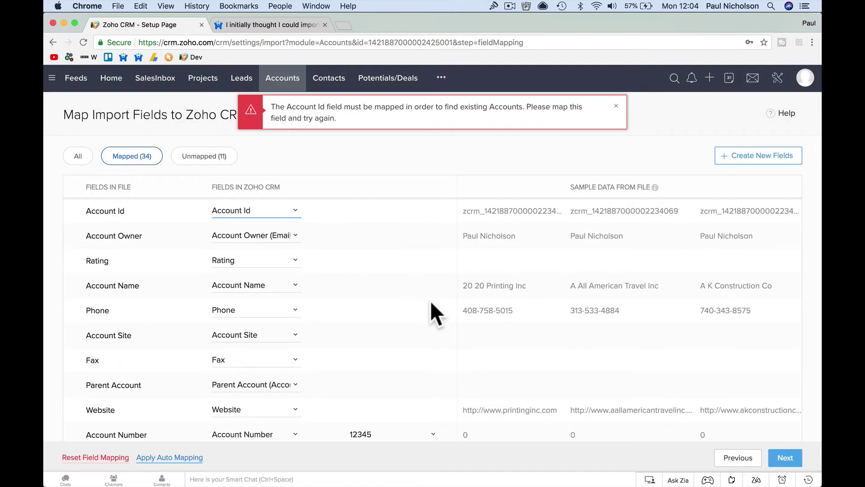
{"action": "scroll", "coordinate": [341, 303], "scroll_direction": "down", "scroll_amount": 3}
{"action": "scroll", "coordinate": [313, 404], "scroll_direction": "down", "scroll_amount": 4}
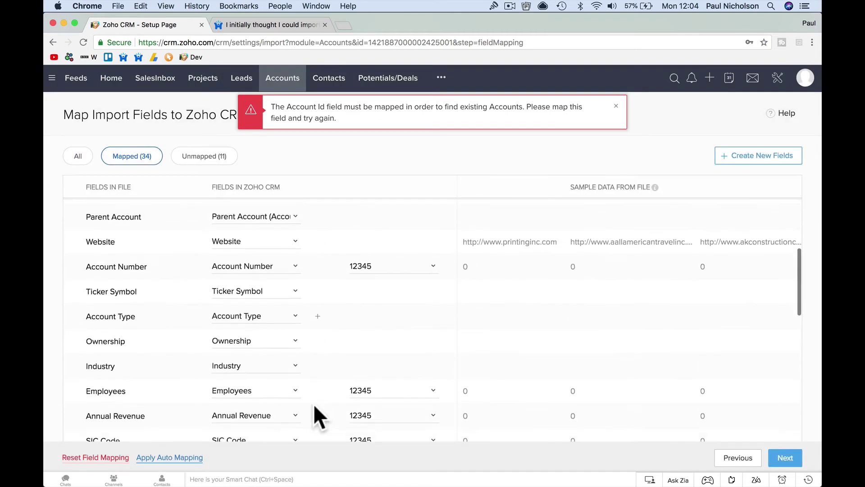
{"action": "scroll", "coordinate": [313, 404], "scroll_direction": "down", "scroll_amount": 10}
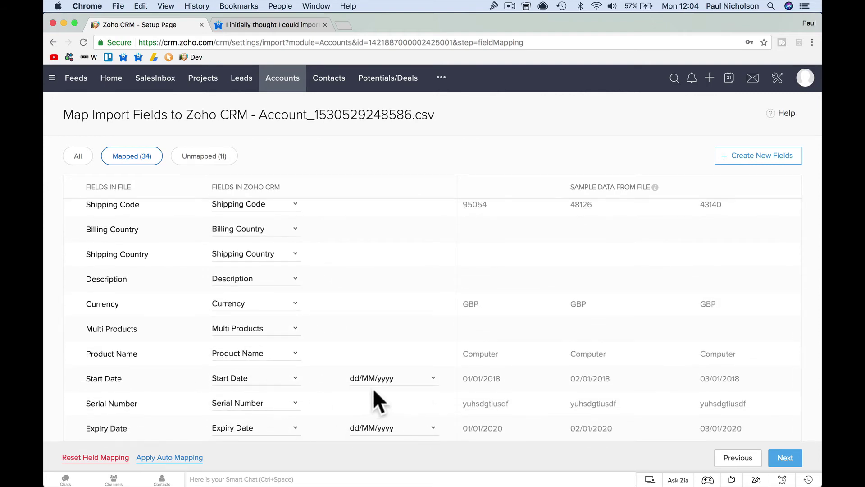
{"action": "scroll", "coordinate": [434, 389], "scroll_direction": "up", "scroll_amount": 15}
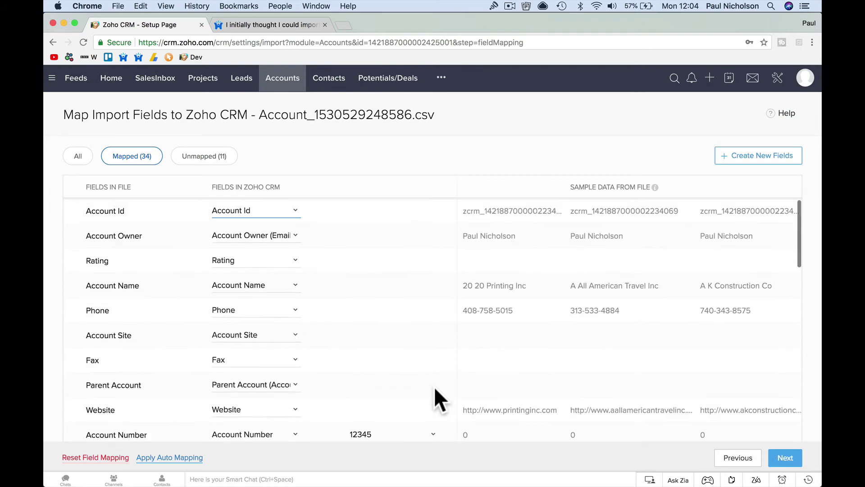
{"action": "scroll", "coordinate": [435, 389], "scroll_direction": "down", "scroll_amount": 15}
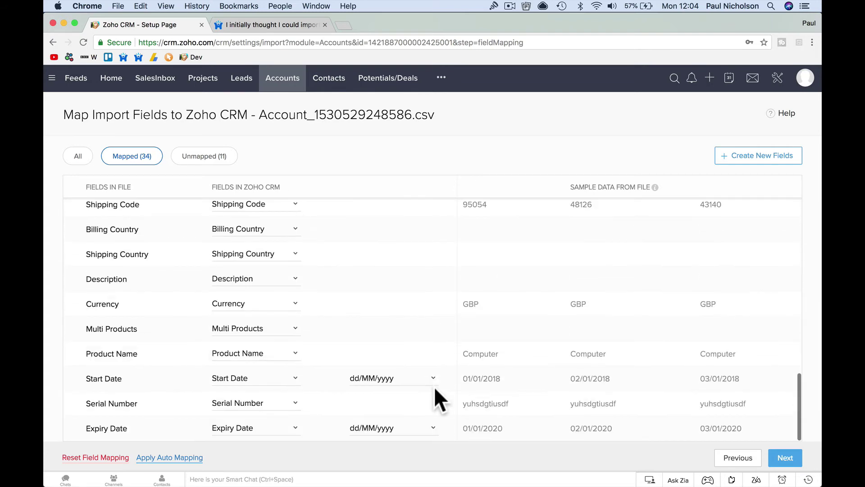
{"action": "scroll", "coordinate": [430, 381], "scroll_direction": "down", "scroll_amount": 3}
Keep Start Date as dd/MM/yyyy and continue despite the 11 unmapped fields.
{"action": "left_click", "coordinate": [436, 311]}
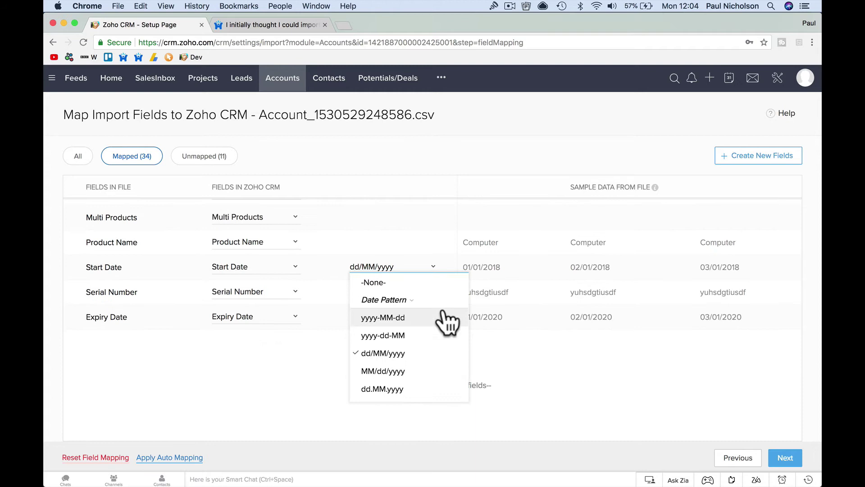
{"action": "left_click", "coordinate": [415, 243]}
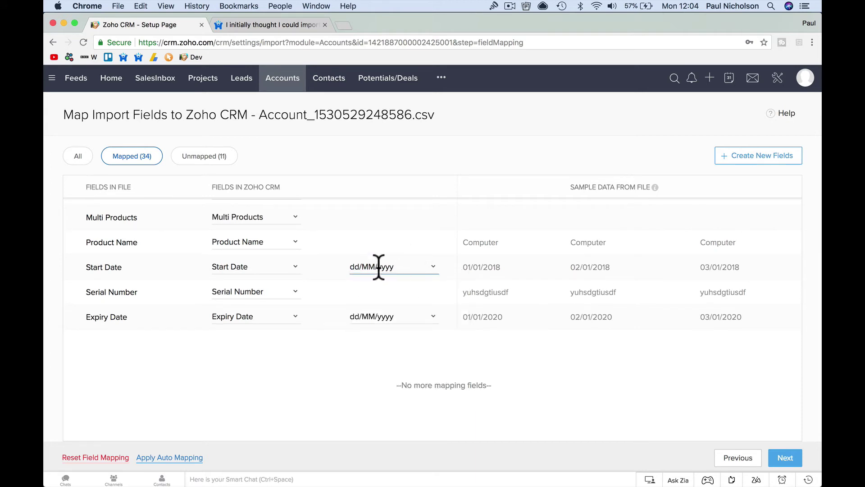
{"action": "left_click_drag", "start_coordinate": [354, 266], "coordinate": [350, 267]}
{"action": "left_click", "coordinate": [434, 266]}
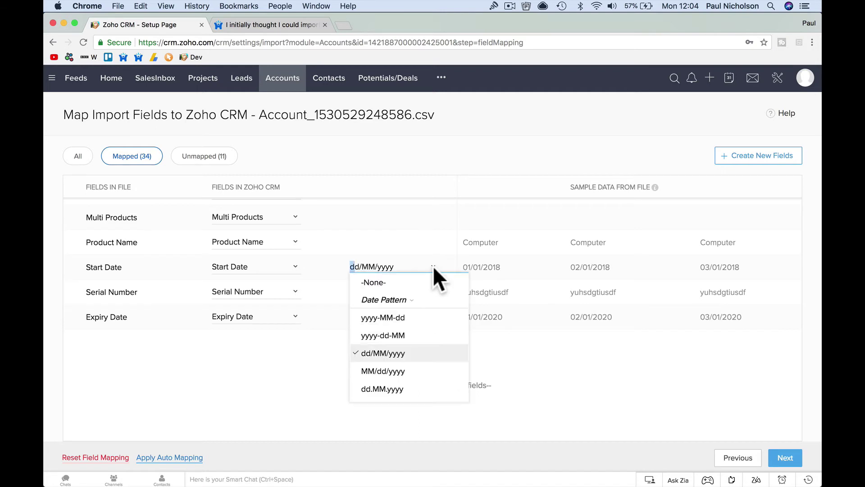
{"action": "left_click", "coordinate": [437, 265]}
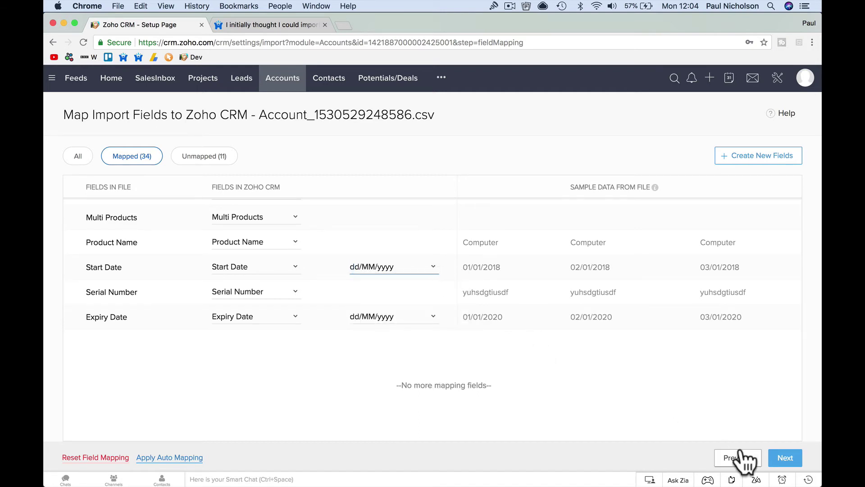
{"action": "left_click", "coordinate": [786, 457]}
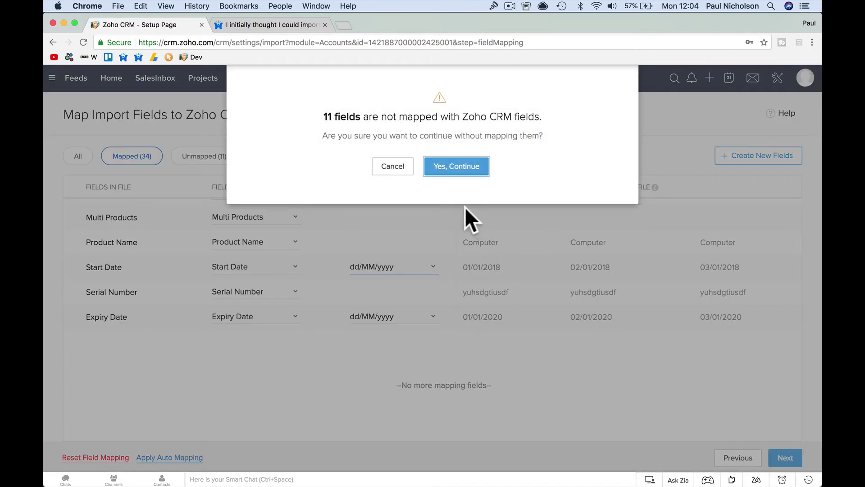
{"action": "left_click", "coordinate": [453, 168]}
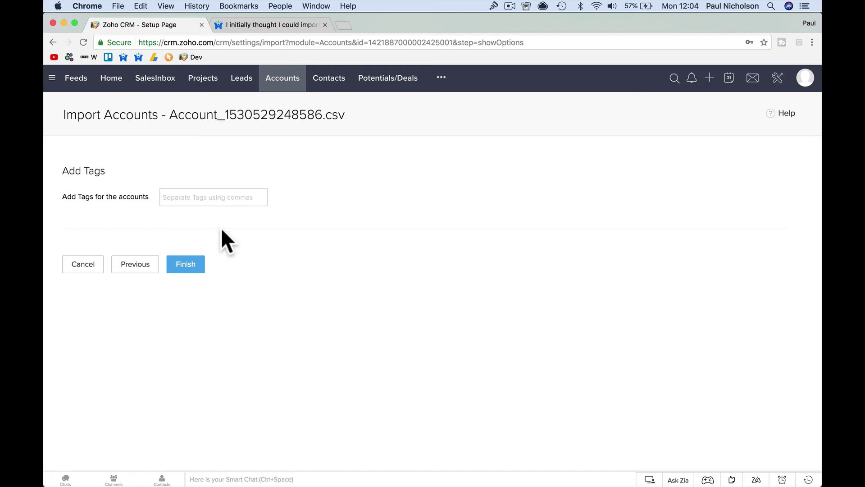
Tag the imported accounts with the new tag 'Product Added' and finish the import.
{"action": "left_click", "coordinate": [203, 197]}
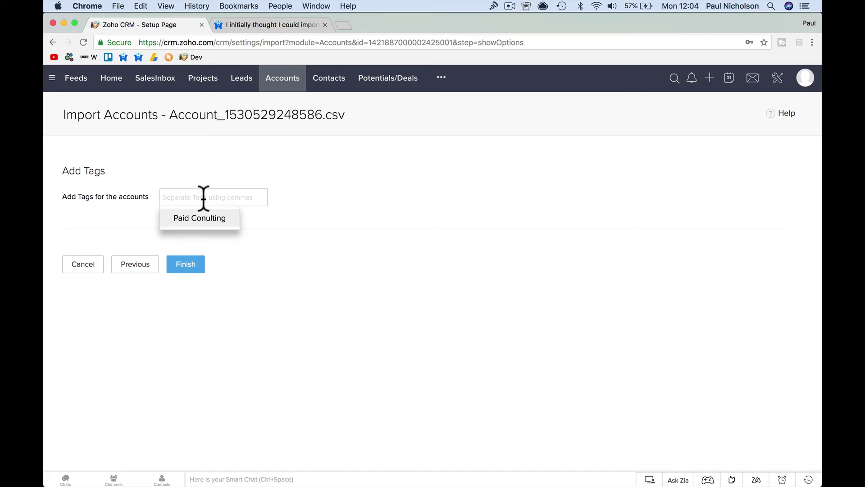
{"action": "type", "text": "Pro"}
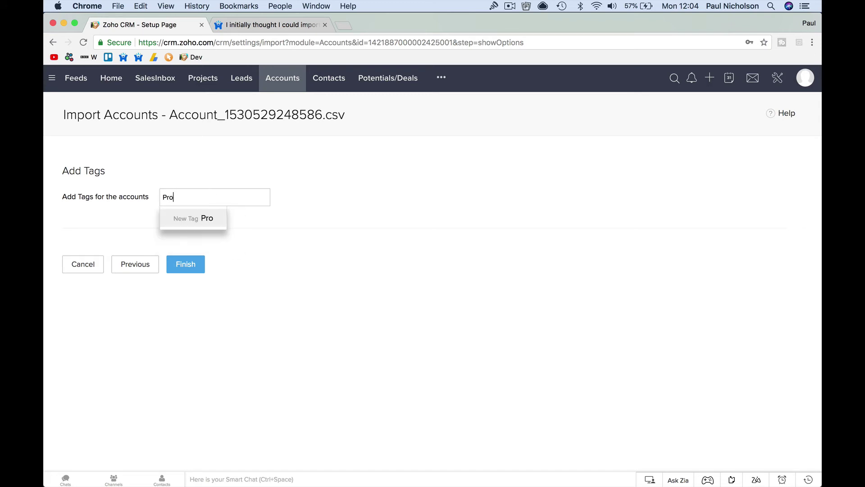
{"action": "type", "text": "duct Added"}
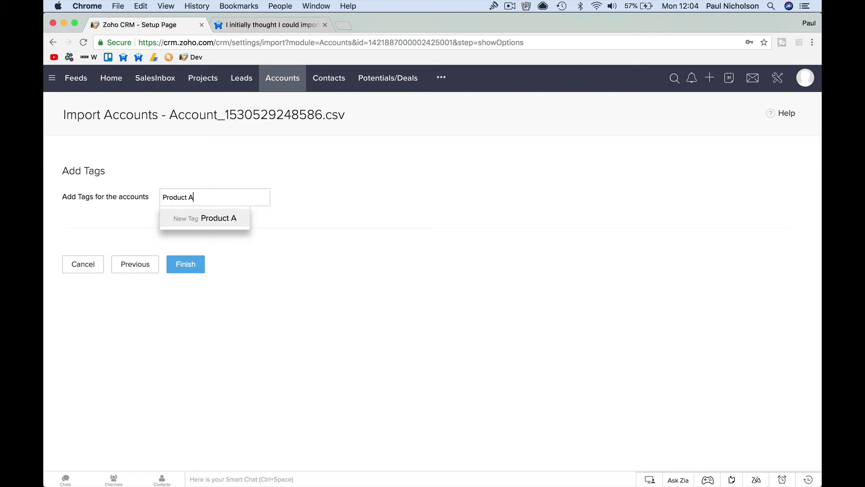
{"action": "left_click", "coordinate": [219, 218]}
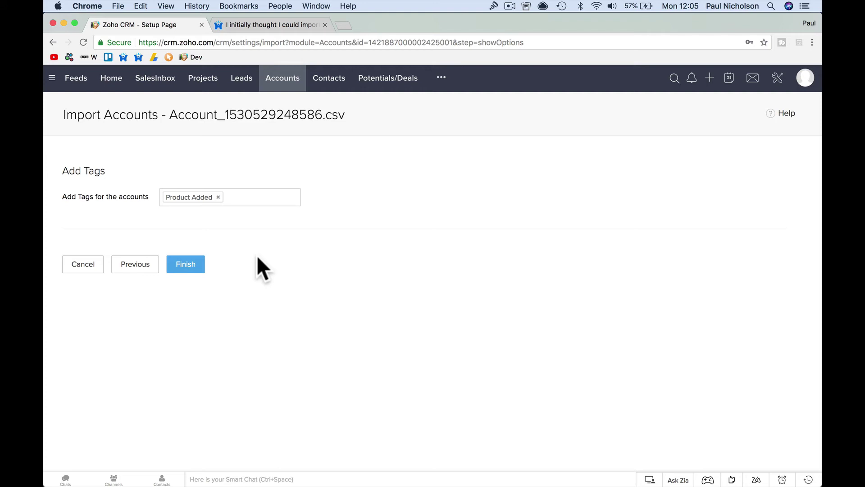
{"action": "left_click", "coordinate": [188, 267]}
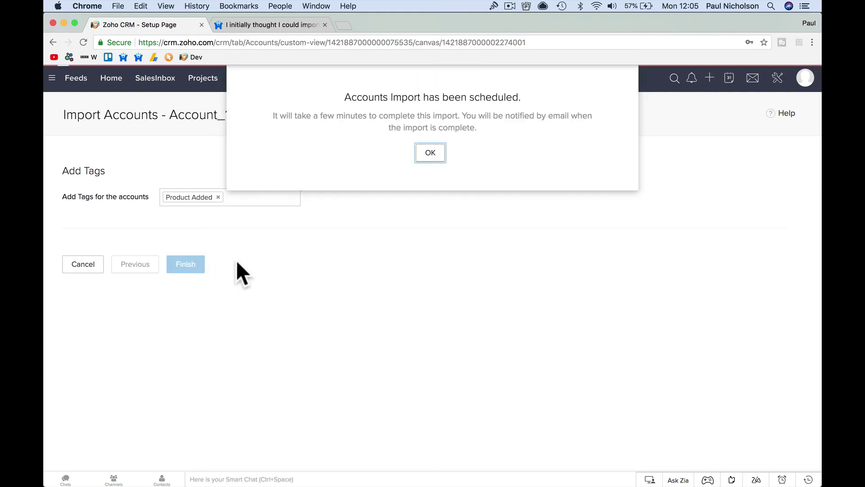
Dismiss the scheduled notice and wait for confirmation that Account_1530529248586.csv imported successfully.
{"action": "left_click", "coordinate": [431, 165]}
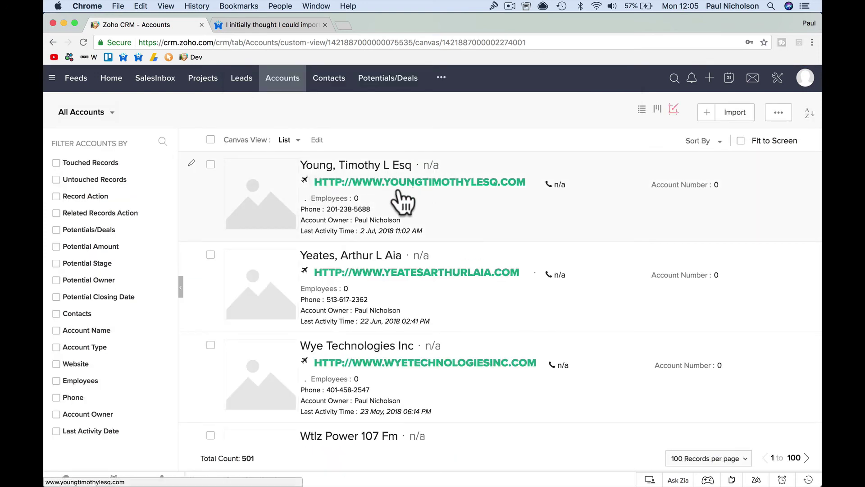
{"action": "left_click", "coordinate": [116, 112]}
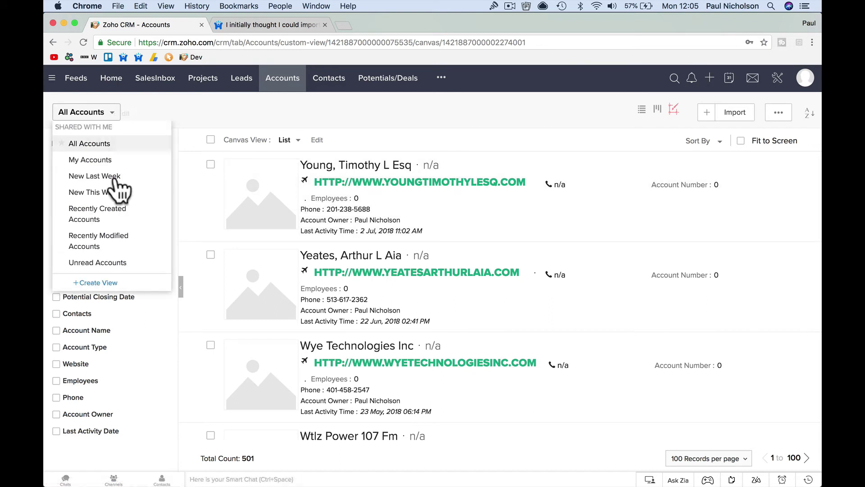
{"action": "left_click", "coordinate": [187, 155]}
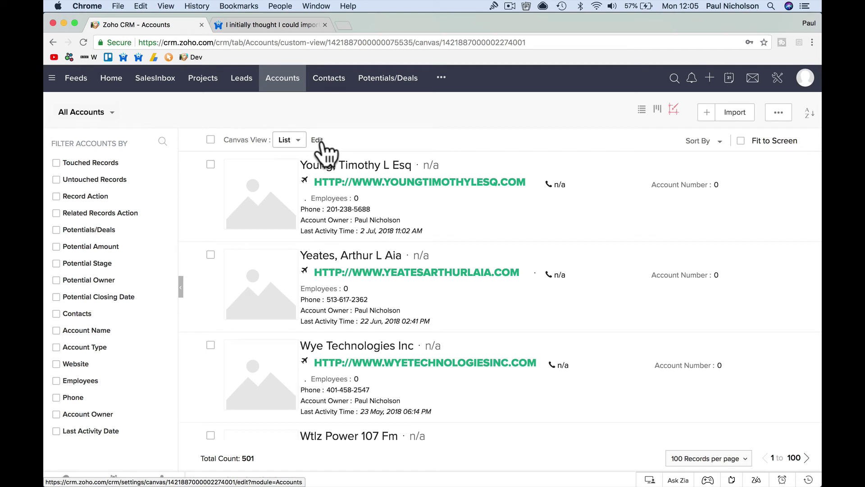
{"action": "mouse_move", "coordinate": [353, 483]}
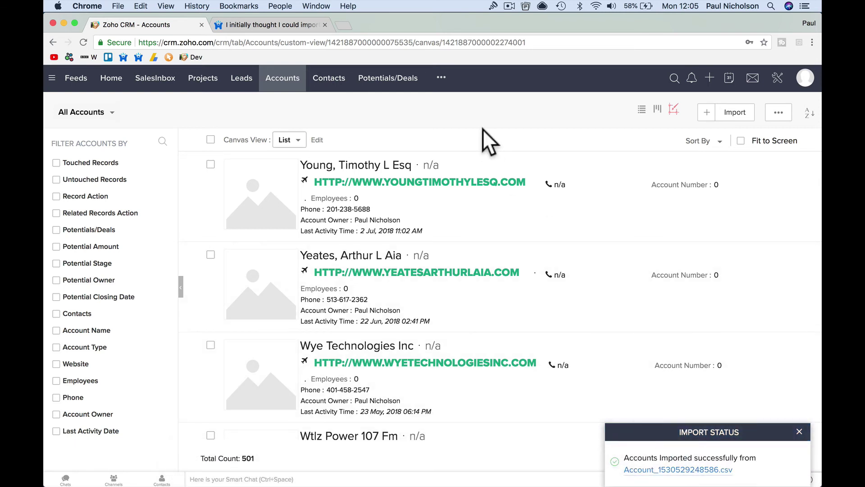
Switch the Accounts to List view and add a Tag column to the table.
{"action": "left_click", "coordinate": [641, 110]}
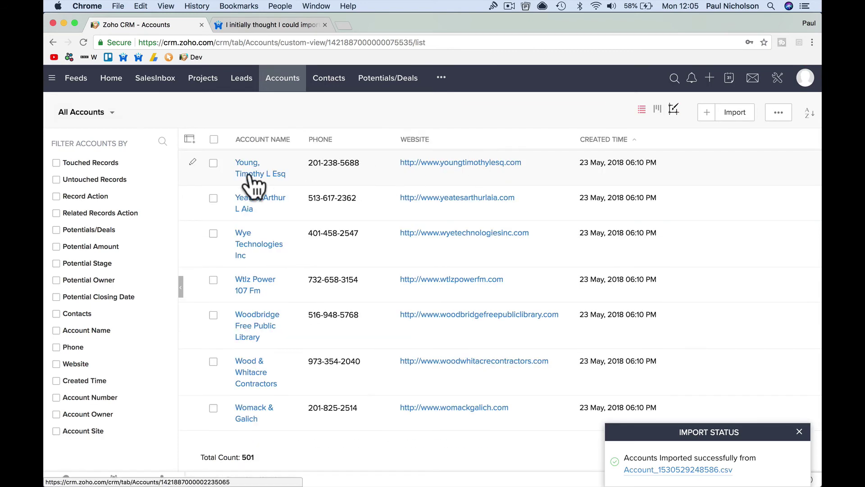
{"action": "left_click", "coordinate": [190, 139]}
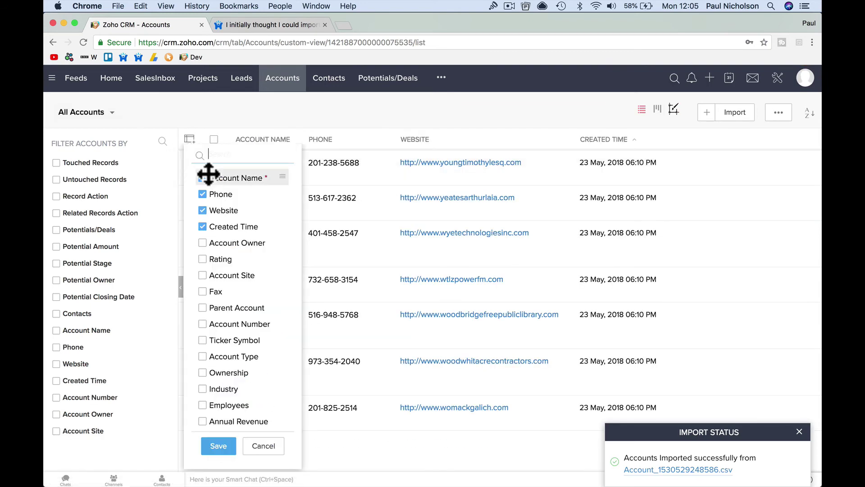
{"action": "scroll", "coordinate": [259, 309], "scroll_direction": "down", "scroll_amount": 10}
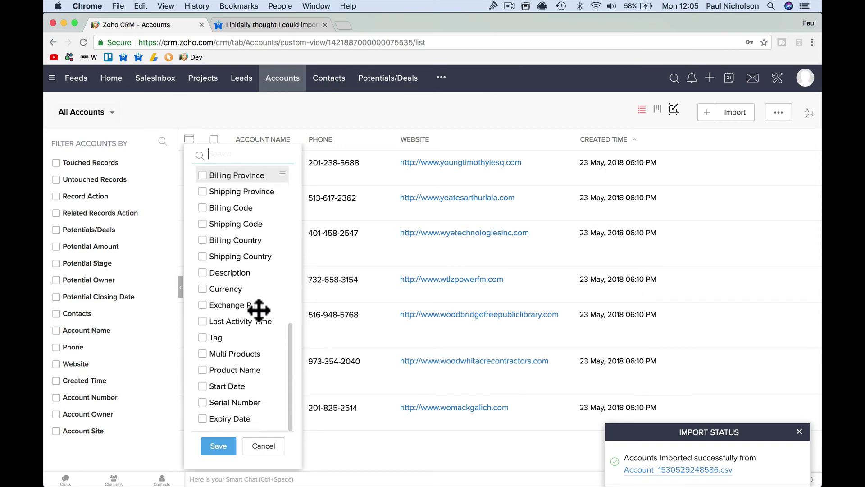
{"action": "left_click", "coordinate": [230, 341]}
{"action": "scroll", "coordinate": [251, 303], "scroll_direction": "up", "scroll_amount": 10}
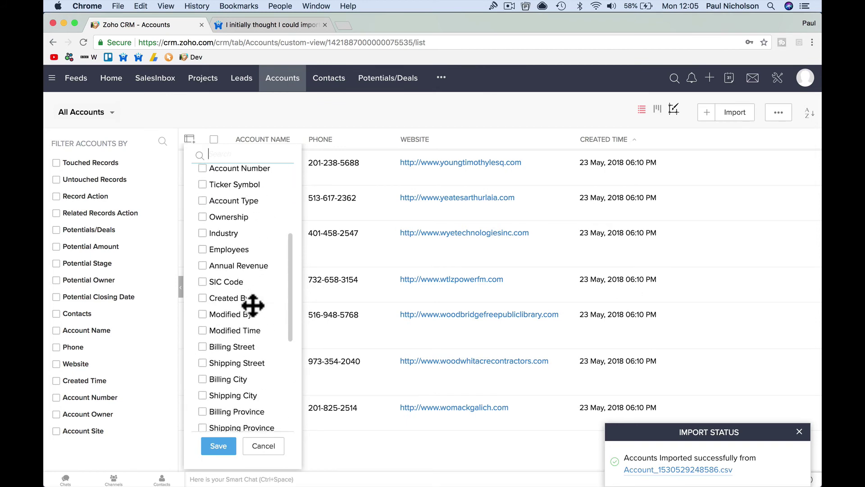
{"action": "left_click", "coordinate": [218, 446]}
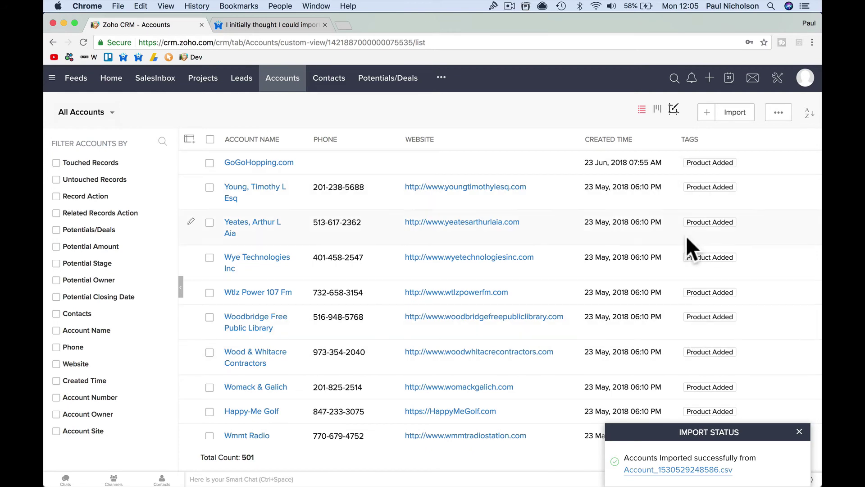
Close the Import Status notice and check the Product Added tags in the list.
{"action": "left_click", "coordinate": [799, 432]}
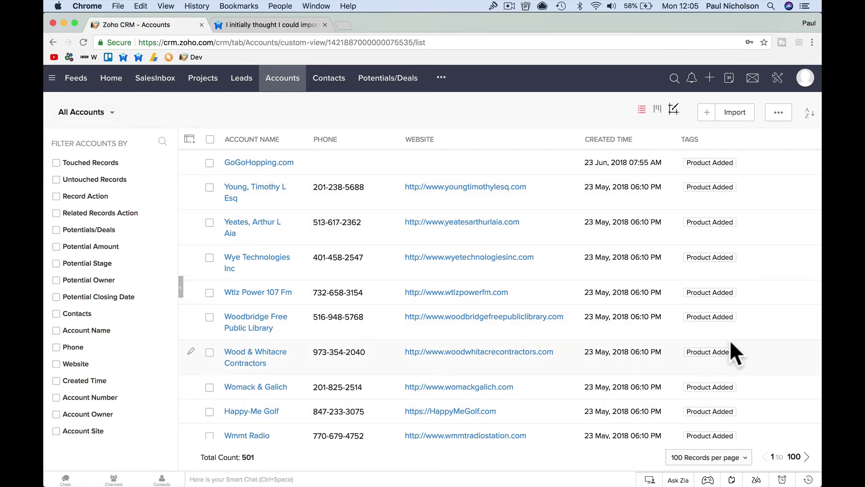
{"action": "scroll", "coordinate": [687, 326], "scroll_direction": "down", "scroll_amount": 20}
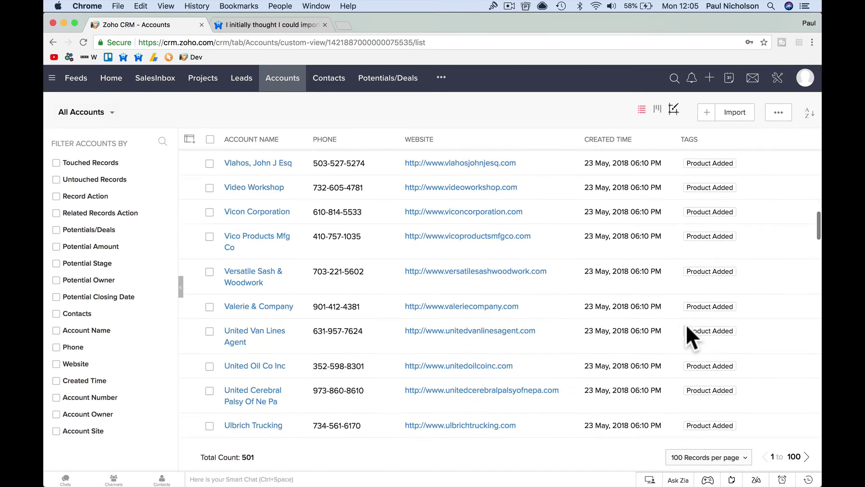
{"action": "scroll", "coordinate": [686, 324], "scroll_direction": "up", "scroll_amount": 20}
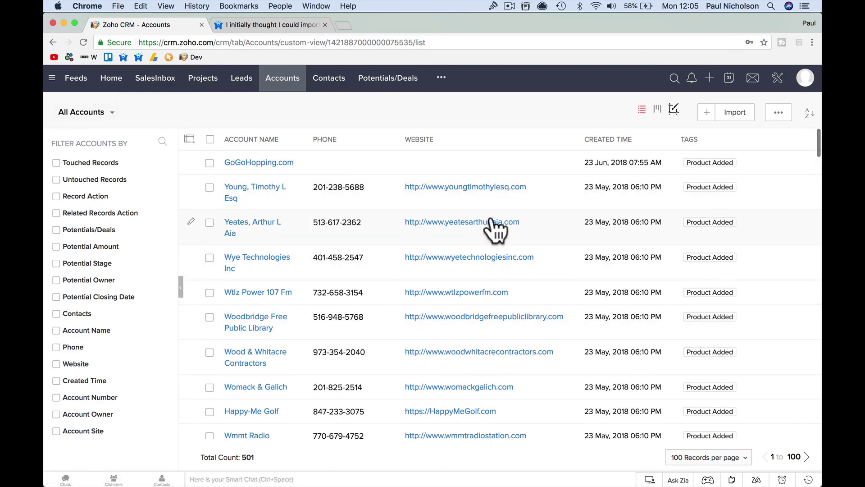
{"action": "scroll", "coordinate": [493, 221], "scroll_direction": "right", "scroll_amount": 5}
{"action": "scroll", "coordinate": [495, 222], "scroll_direction": "left", "scroll_amount": 5}
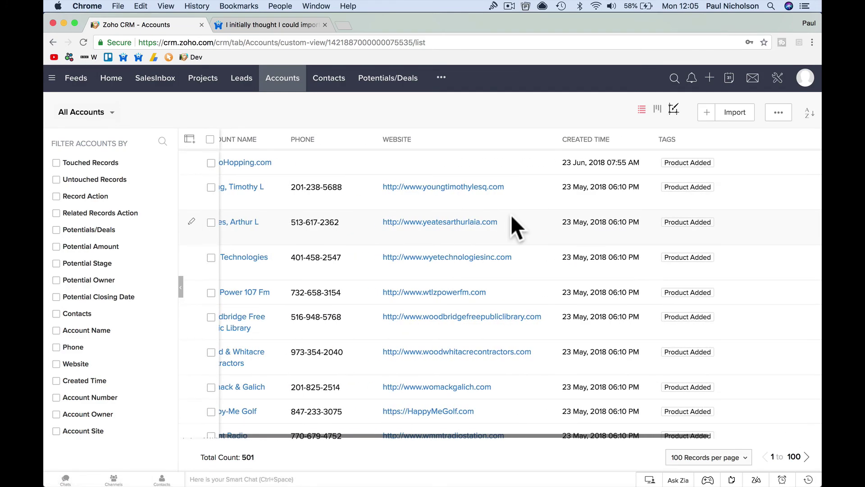
Add Product Name and Serial Number columns to the Accounts table.
{"action": "left_click", "coordinate": [189, 139]}
{"action": "scroll", "coordinate": [258, 309], "scroll_direction": "down", "scroll_amount": 10}
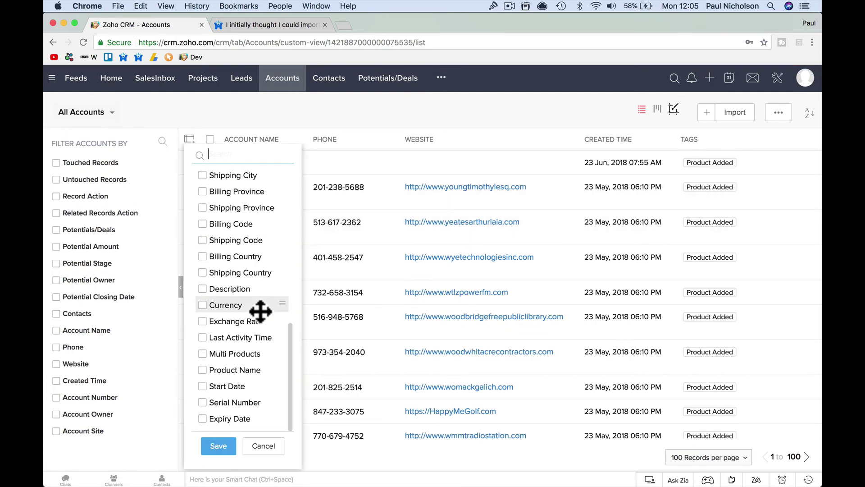
{"action": "left_click", "coordinate": [204, 370]}
{"action": "left_click", "coordinate": [203, 402]}
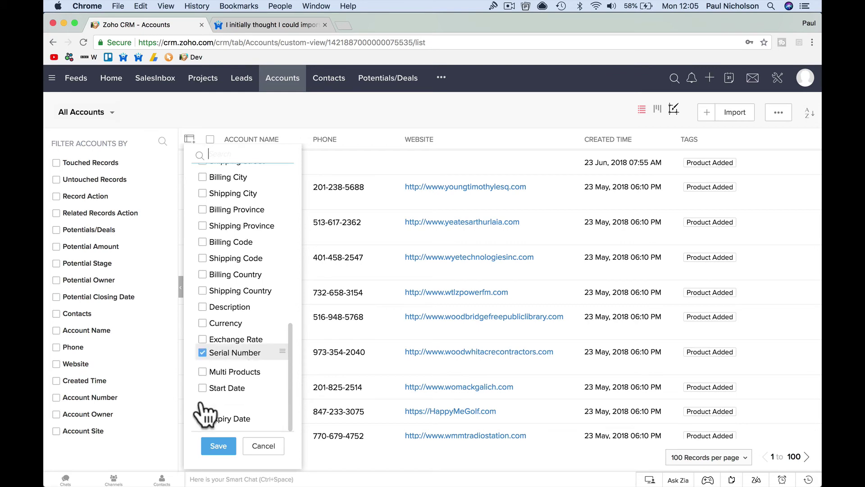
{"action": "left_click", "coordinate": [218, 447]}
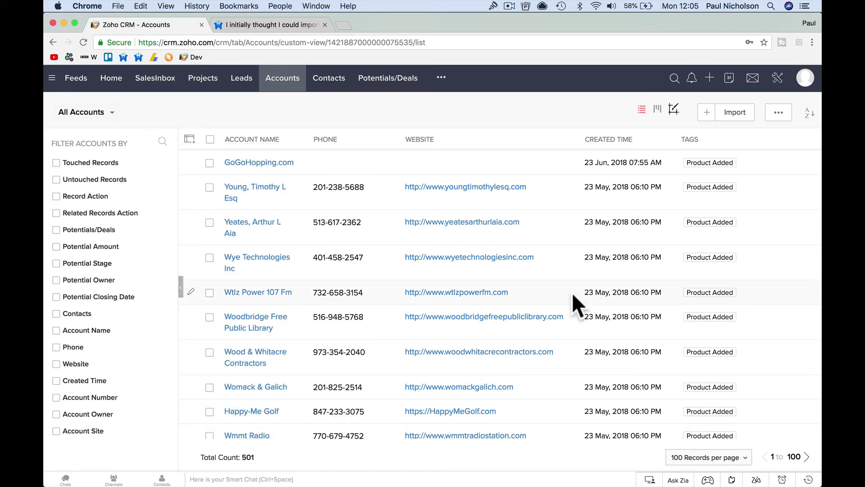
{"action": "scroll", "coordinate": [572, 293], "scroll_direction": "right", "scroll_amount": 10}
Sort the Accounts list by Product Name descending so Computer accounts come first.
{"action": "left_click", "coordinate": [556, 139]}
{"action": "left_click", "coordinate": [551, 153]}
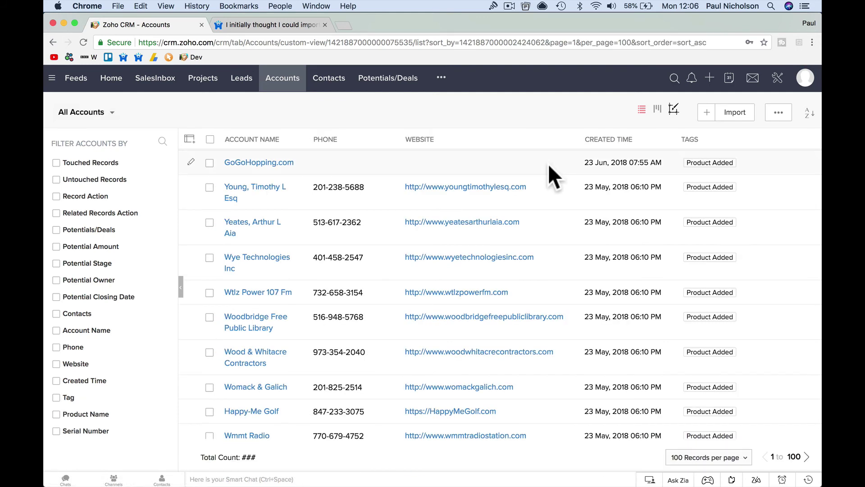
{"action": "scroll", "coordinate": [548, 164], "scroll_direction": "right", "scroll_amount": 10}
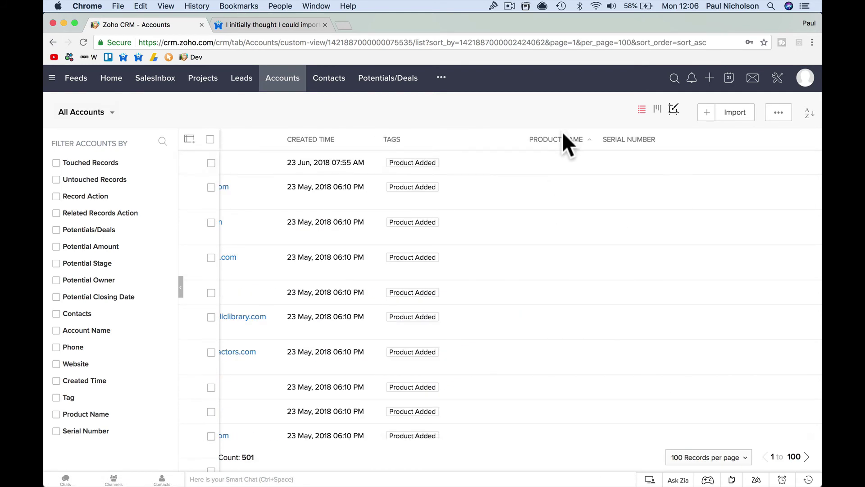
{"action": "left_click", "coordinate": [561, 139]}
{"action": "left_click", "coordinate": [554, 172]}
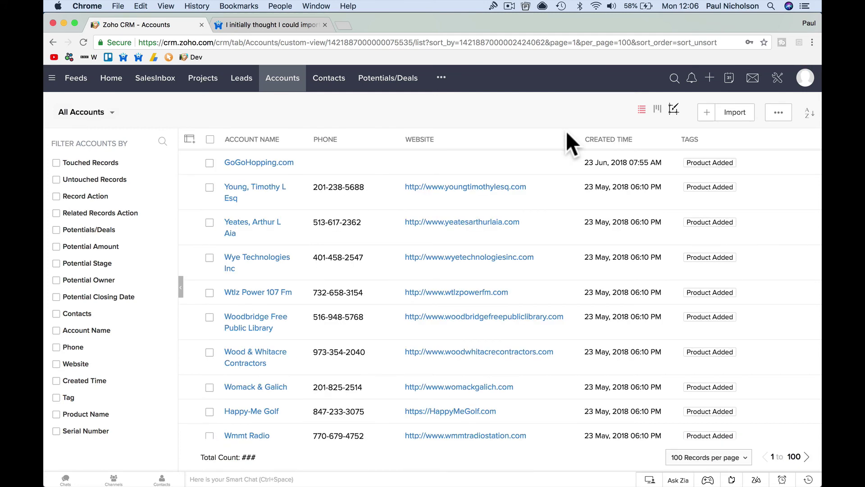
{"action": "scroll", "coordinate": [544, 229], "scroll_direction": "right", "scroll_amount": 8}
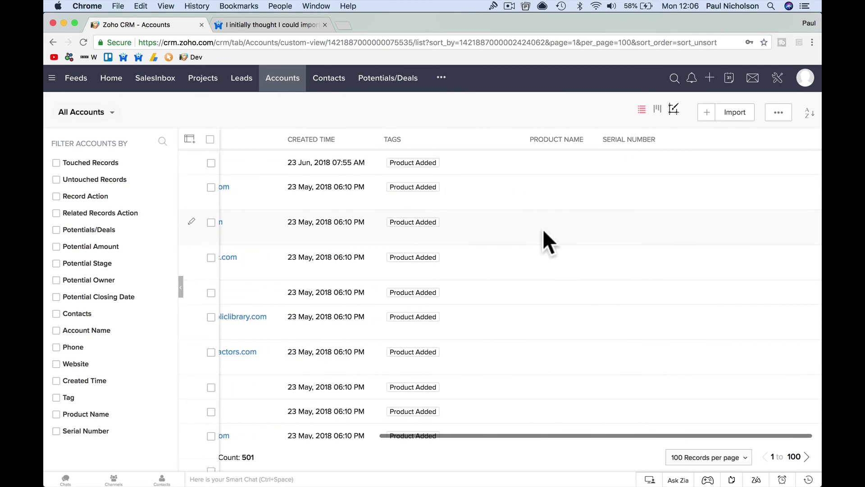
{"action": "left_click", "coordinate": [560, 139]}
{"action": "left_click", "coordinate": [554, 172]}
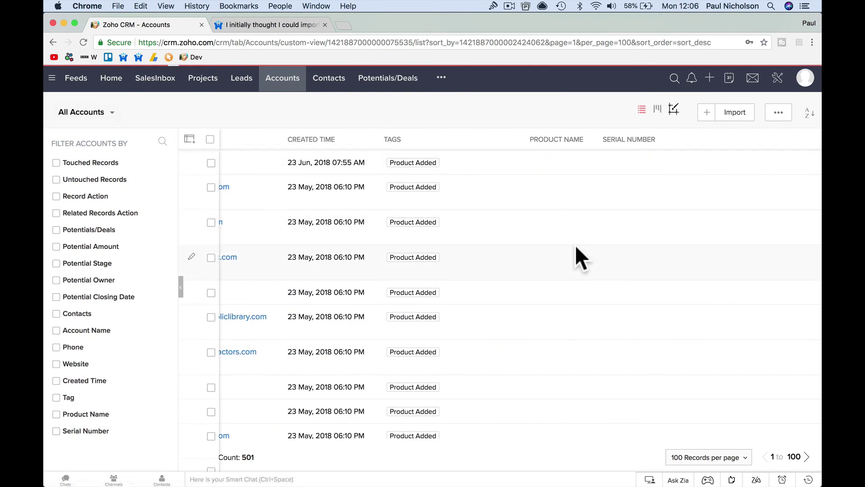
{"action": "scroll", "coordinate": [575, 245], "scroll_direction": "right", "scroll_amount": 8}
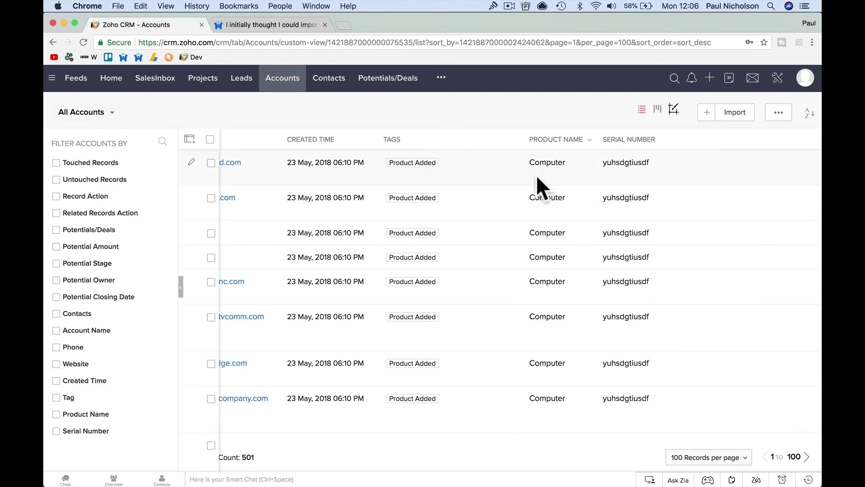
{"action": "scroll", "coordinate": [269, 170], "scroll_direction": "left", "scroll_amount": 8}
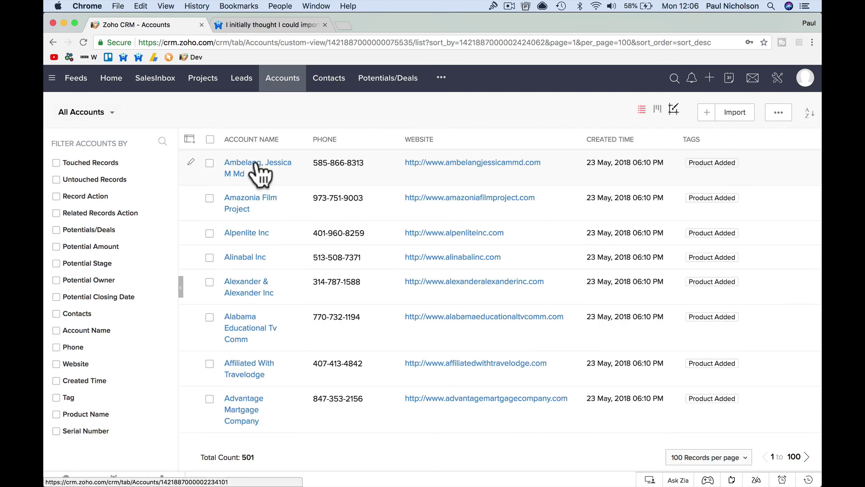
Open the first account and inspect its Service Agreements: Computer, serial number, 18 Jan 2018–18 Jan 2020.
{"action": "left_click", "coordinate": [261, 171]}
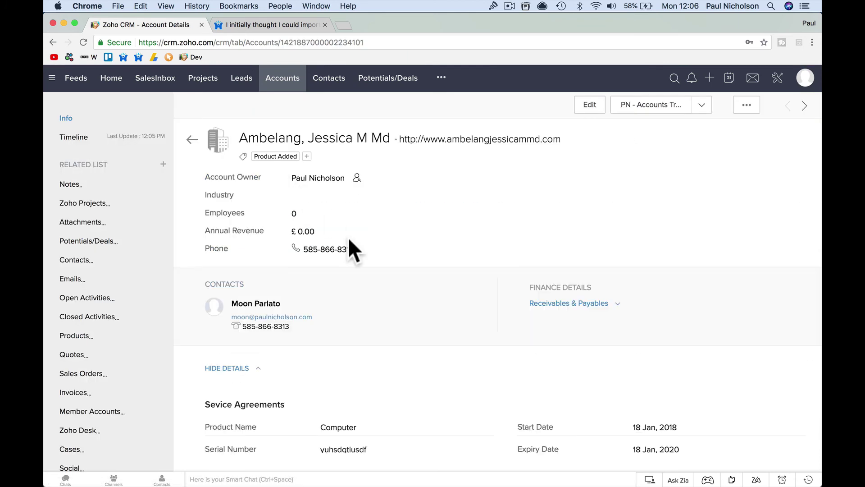
{"action": "scroll", "coordinate": [377, 305], "scroll_direction": "down", "scroll_amount": 5}
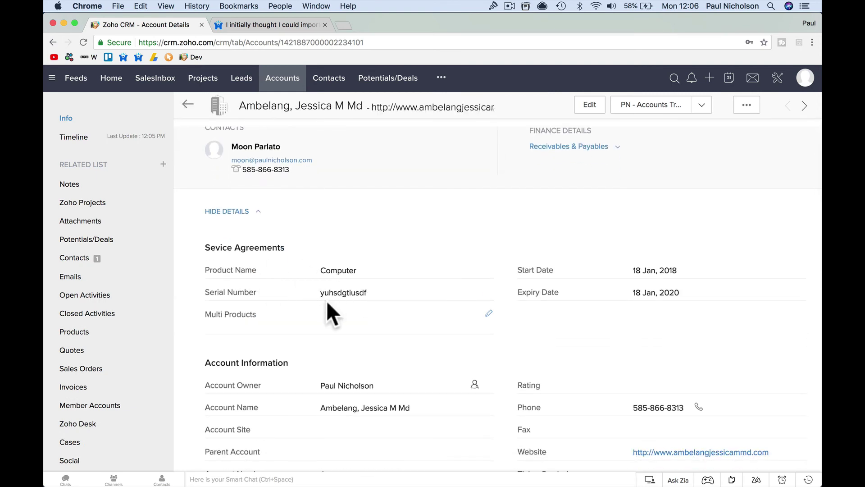
{"action": "left_click_drag", "start_coordinate": [325, 294], "coordinate": [367, 293]}
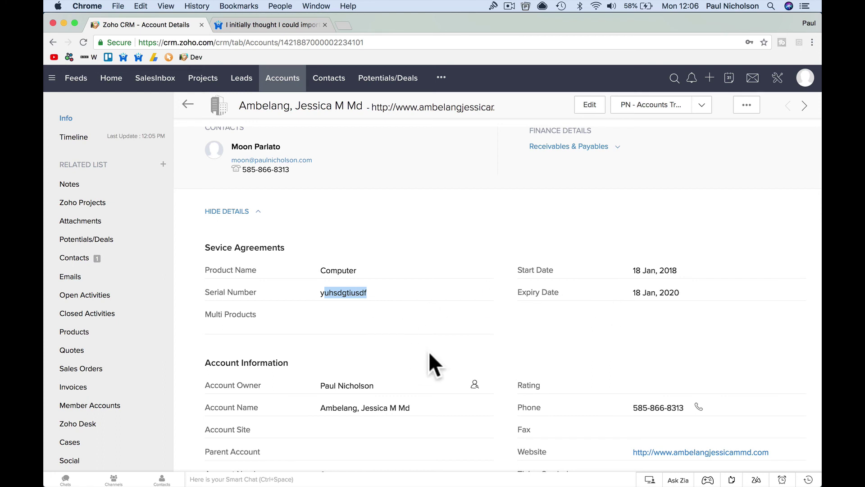
{"action": "mouse_move", "coordinate": [476, 483]}
{"action": "scroll", "coordinate": [428, 239], "scroll_direction": "down", "scroll_amount": 3}
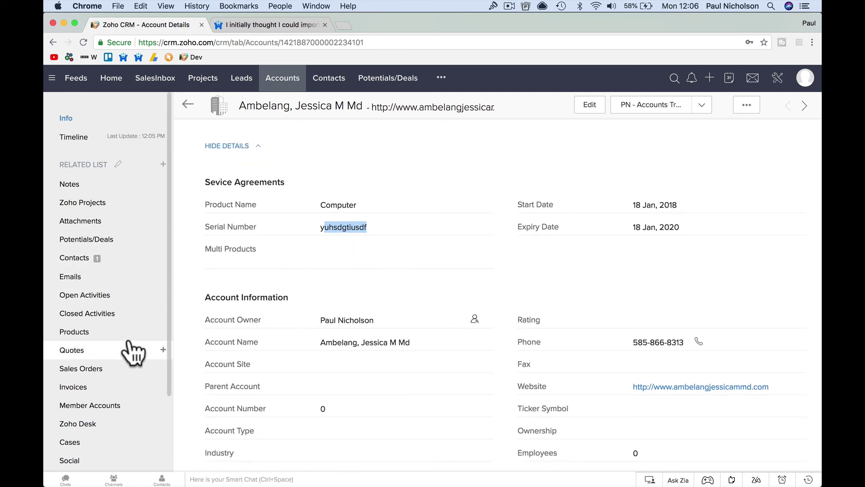
{"action": "scroll", "coordinate": [320, 217], "scroll_direction": "up", "scroll_amount": 5}
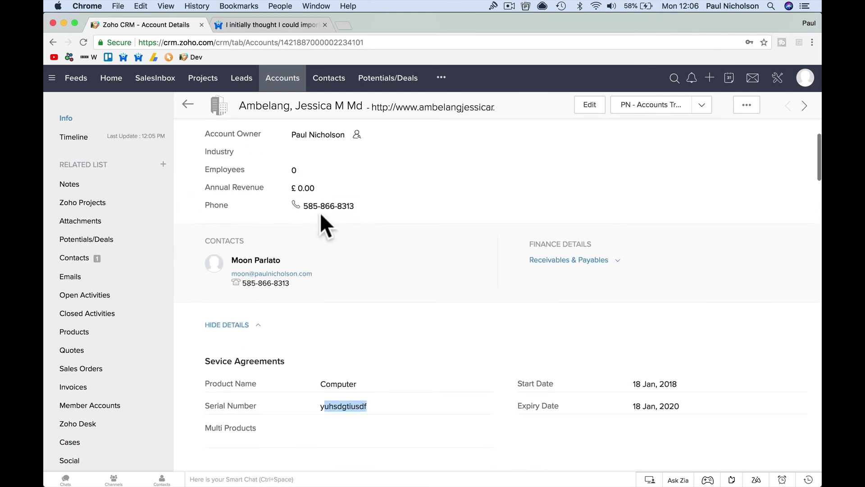
{"action": "scroll", "coordinate": [417, 299], "scroll_direction": "down", "scroll_amount": 2}
{"action": "left_click", "coordinate": [369, 328]}
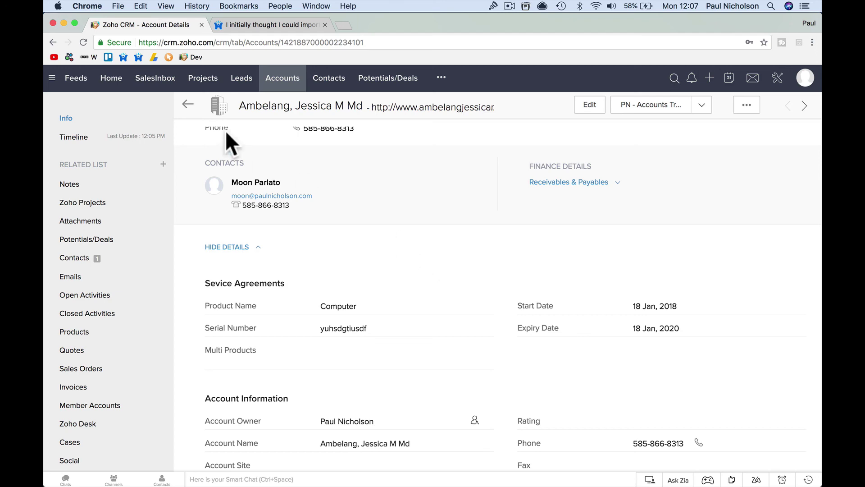
Return to the Discourse thread about importing products and scroll through its latest replies.
{"action": "left_click", "coordinate": [242, 27]}
{"action": "scroll", "coordinate": [298, 185], "scroll_direction": "down", "scroll_amount": 7}
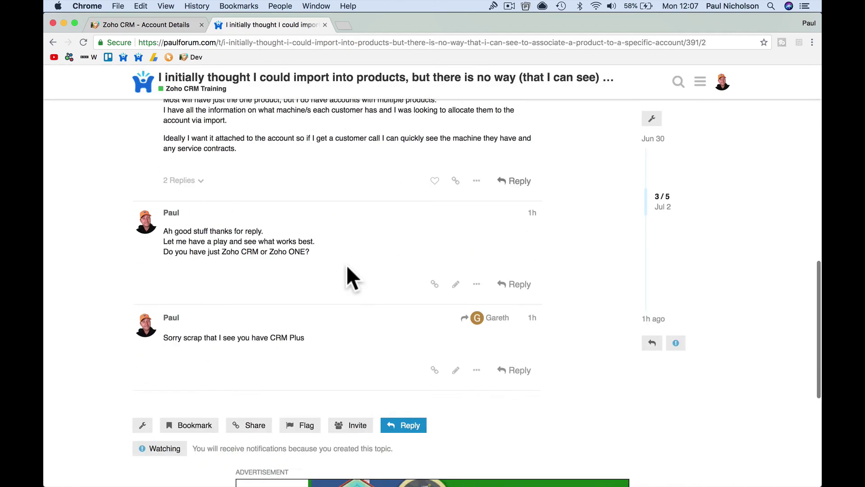
{"action": "scroll", "coordinate": [387, 225], "scroll_direction": "up", "scroll_amount": 2}
{"action": "scroll", "coordinate": [321, 188], "scroll_direction": "up", "scroll_amount": 3}
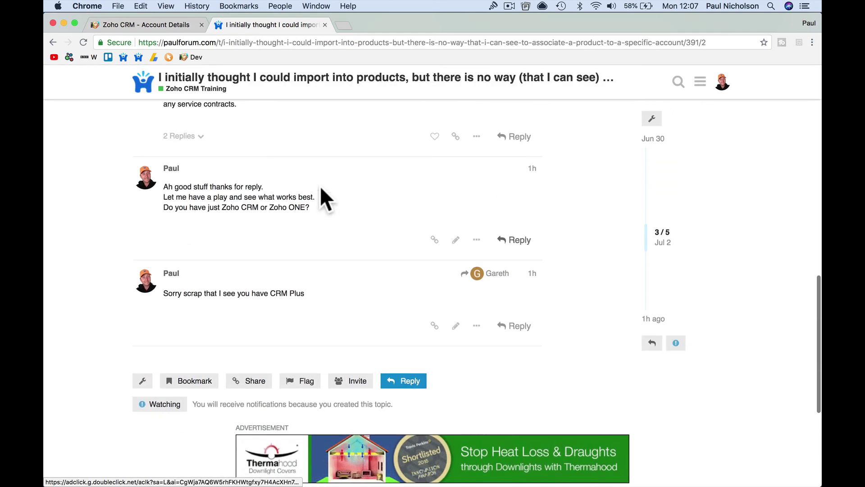